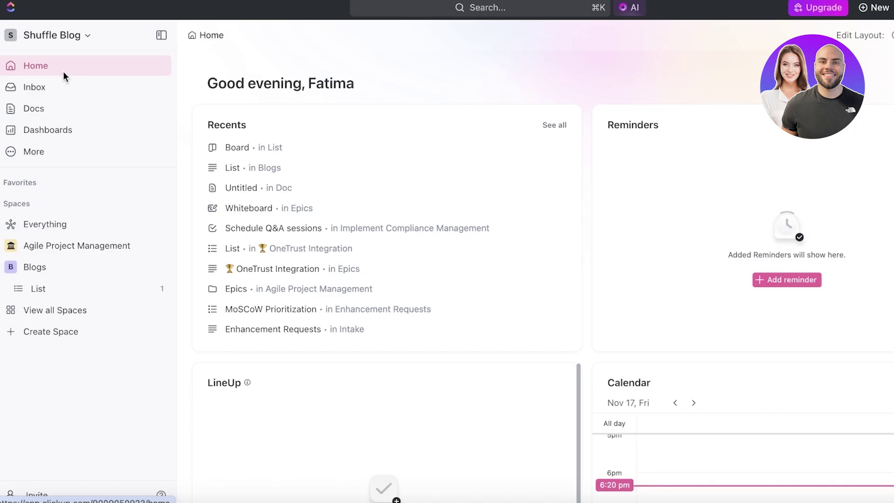
- Look over the cards on the Home page, including Recents, Reminders, LineUp, Calendar, Assigned to me and My Work
{"action": "scroll", "coordinate": [423, 205], "scroll_direction": "down", "scroll_amount": 8}
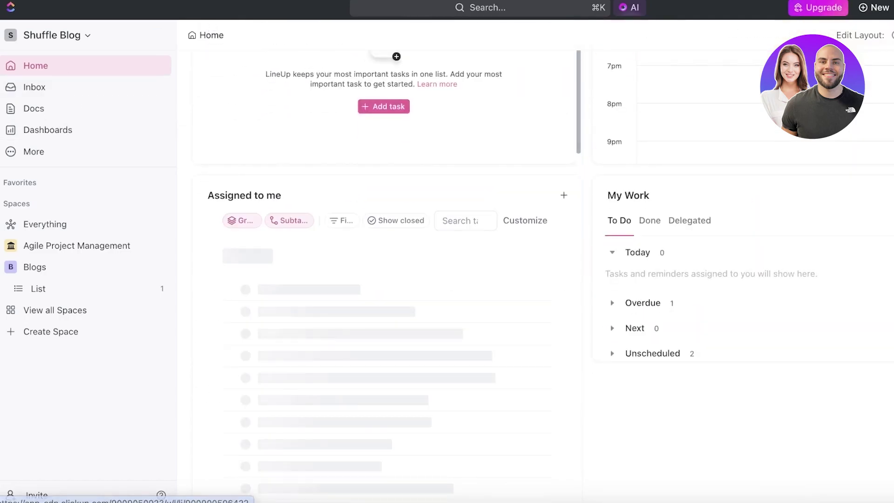
{"action": "scroll", "coordinate": [691, 228], "scroll_direction": "up", "scroll_amount": 2}
{"action": "scroll", "coordinate": [733, 201], "scroll_direction": "up", "scroll_amount": 15}
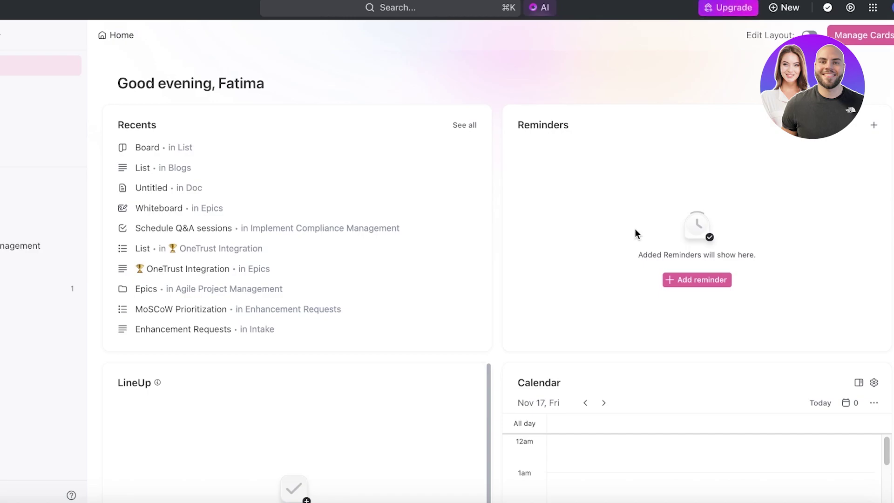
{"action": "scroll", "coordinate": [631, 236], "scroll_direction": "down", "scroll_amount": 3}
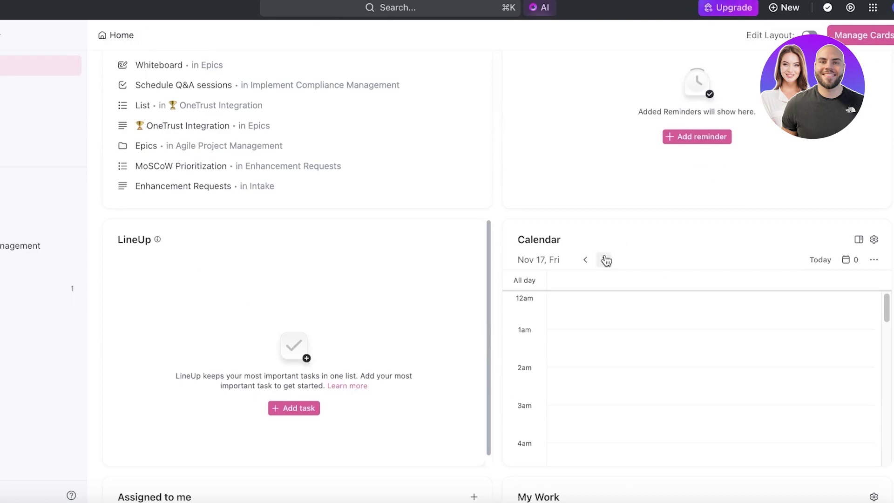
{"action": "scroll", "coordinate": [610, 257], "scroll_direction": "down", "scroll_amount": 3}
{"action": "scroll", "coordinate": [626, 252], "scroll_direction": "up", "scroll_amount": 6}
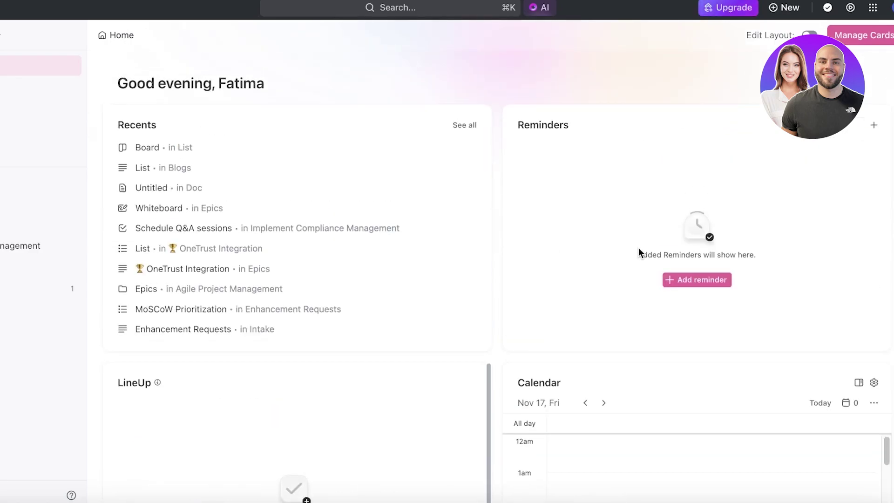
{"action": "scroll", "coordinate": [629, 259], "scroll_direction": "down", "scroll_amount": 6}
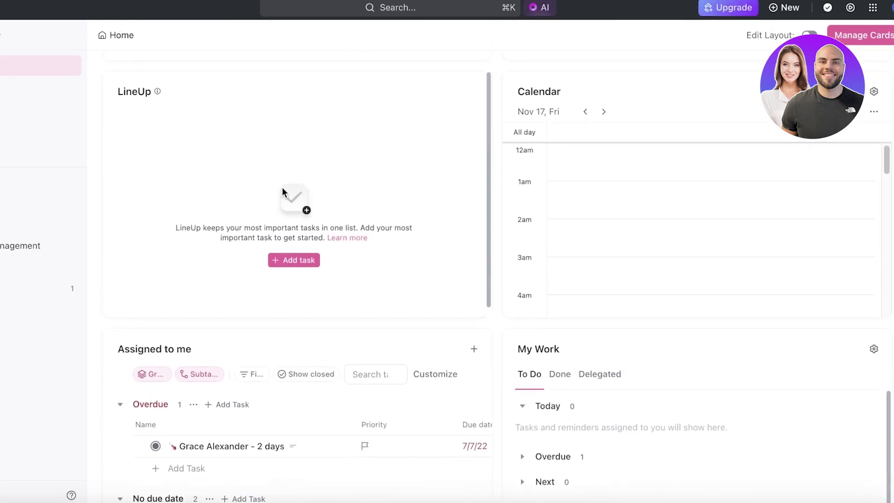
{"action": "scroll", "coordinate": [582, 183], "scroll_direction": "down", "scroll_amount": 5}
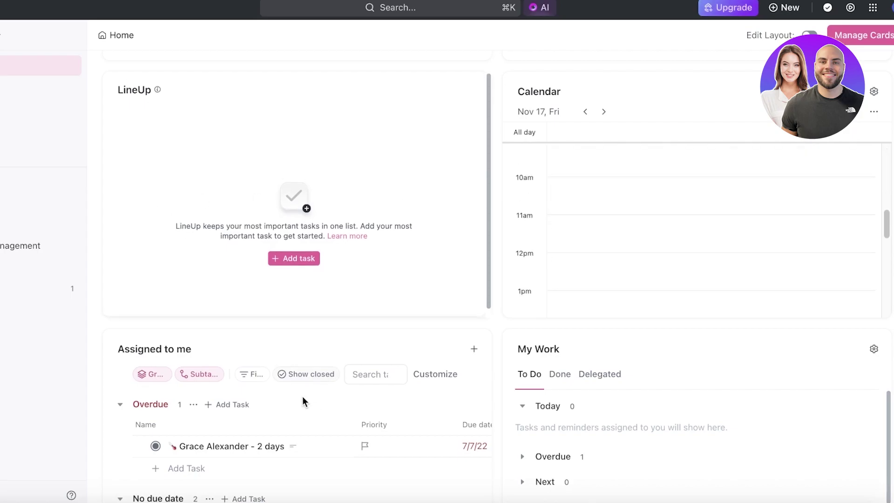
{"action": "scroll", "coordinate": [610, 253], "scroll_direction": "down", "scroll_amount": 7}
{"action": "scroll", "coordinate": [558, 242], "scroll_direction": "down", "scroll_amount": 3}
{"action": "scroll", "coordinate": [438, 289], "scroll_direction": "up", "scroll_amount": 8}
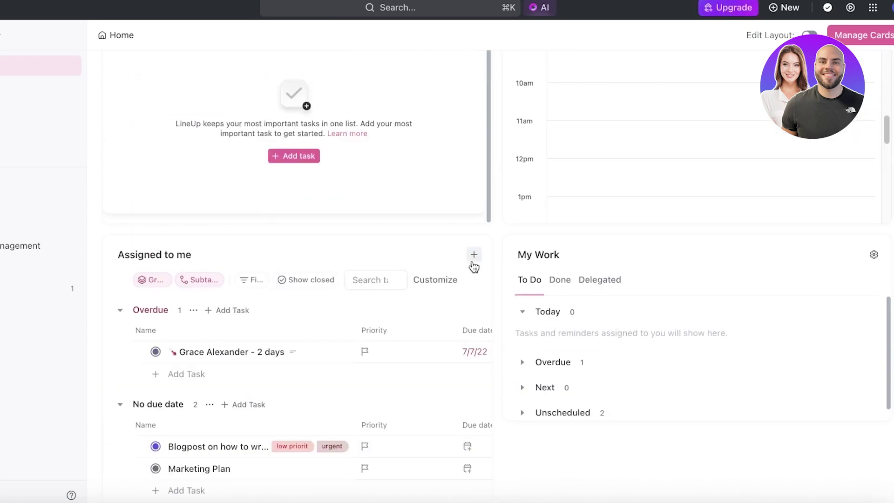
{"action": "scroll", "coordinate": [473, 265], "scroll_direction": "up", "scroll_amount": 8}
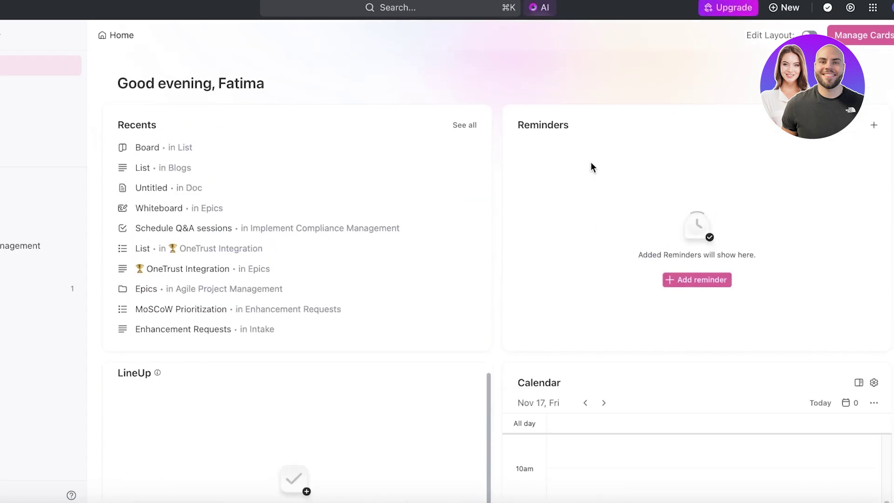
- Remove the Agenda, LineUp and My Work (Legacy) cards from the Home page
{"action": "left_click", "coordinate": [861, 35]}
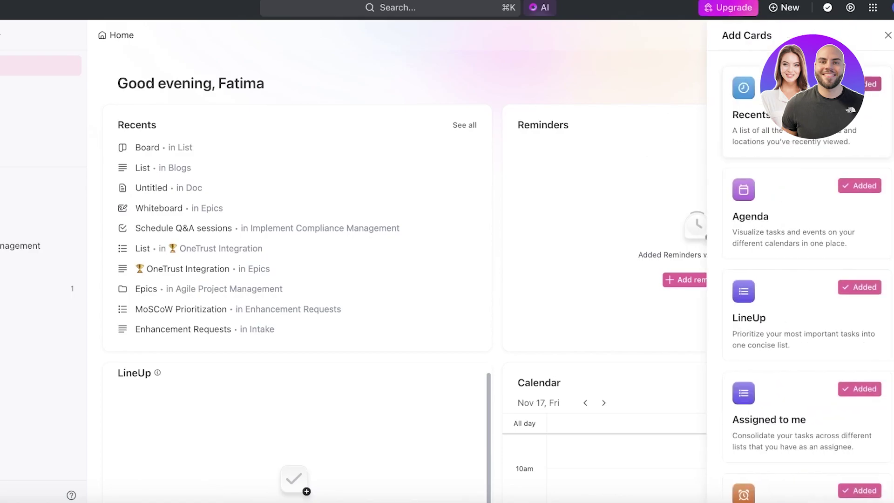
{"action": "left_click", "coordinate": [864, 253]}
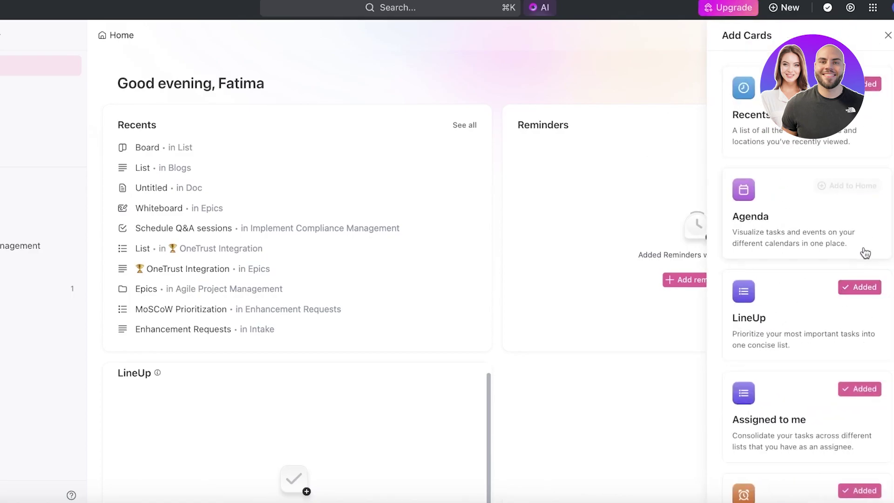
{"action": "left_click", "coordinate": [859, 287]}
{"action": "scroll", "coordinate": [853, 354], "scroll_direction": "down", "scroll_amount": 6}
{"action": "left_click", "coordinate": [857, 412]}
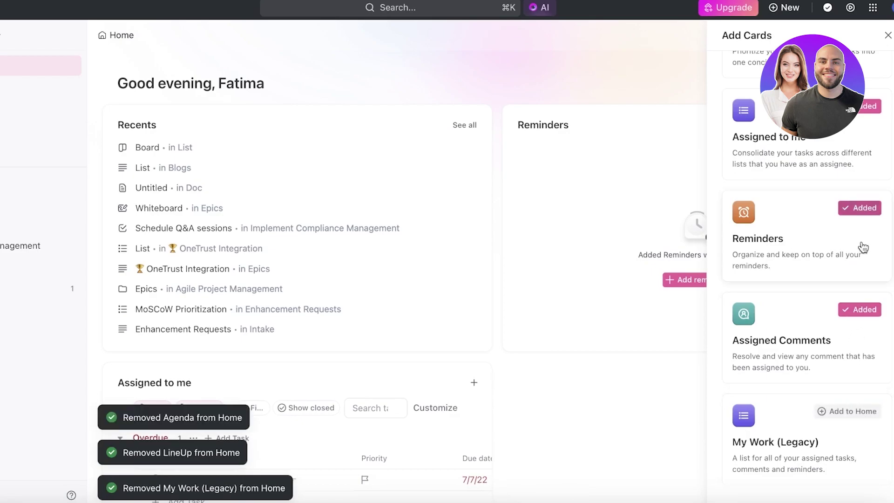
- Remove the Assigned to me and Assigned Comments cards from Home and add the My Work (Legacy) card back
{"action": "left_click", "coordinate": [831, 177]}
{"action": "triple_click", "coordinate": [775, 442]}
{"action": "scroll", "coordinate": [830, 200], "scroll_direction": "up", "scroll_amount": 5}
{"action": "scroll", "coordinate": [780, 378], "scroll_direction": "down", "scroll_amount": 5}
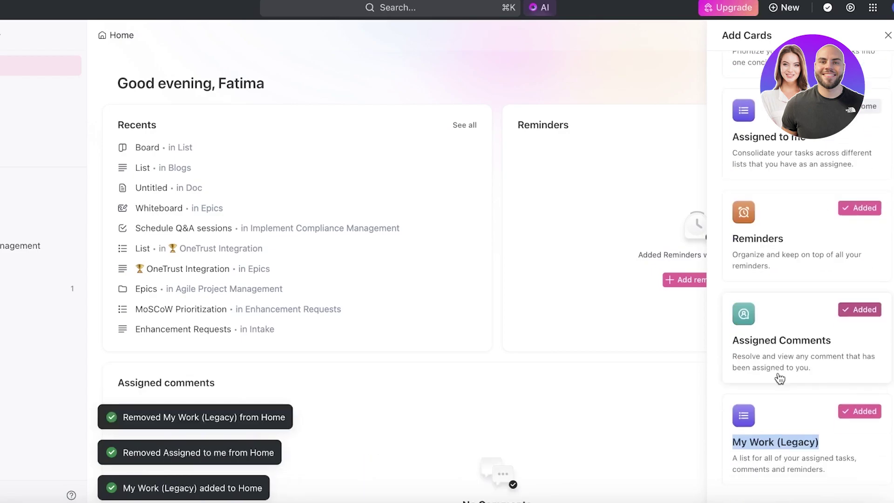
{"action": "left_click", "coordinate": [806, 317]}
{"action": "scroll", "coordinate": [812, 172], "scroll_direction": "up", "scroll_amount": 5}
{"action": "left_click", "coordinate": [888, 35]}
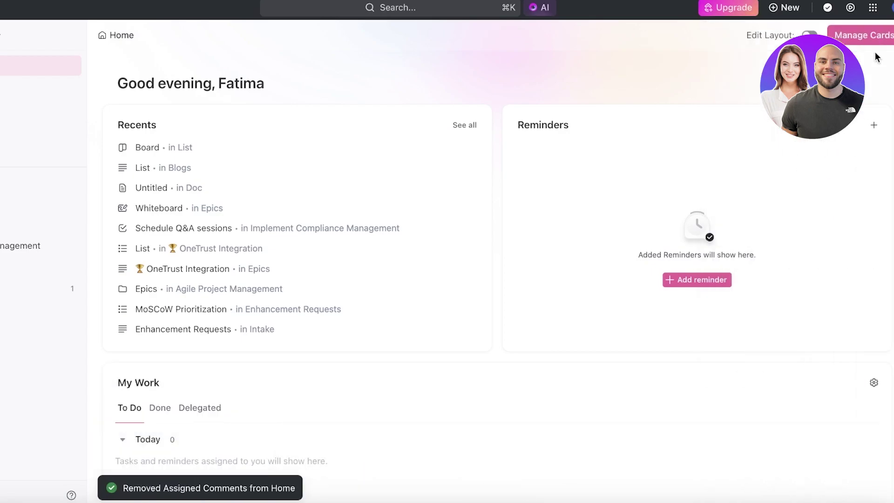
- Turn on layout editing for Home and move the Reminders card below the My Work card
{"action": "scroll", "coordinate": [535, 381], "scroll_direction": "down", "scroll_amount": 5}
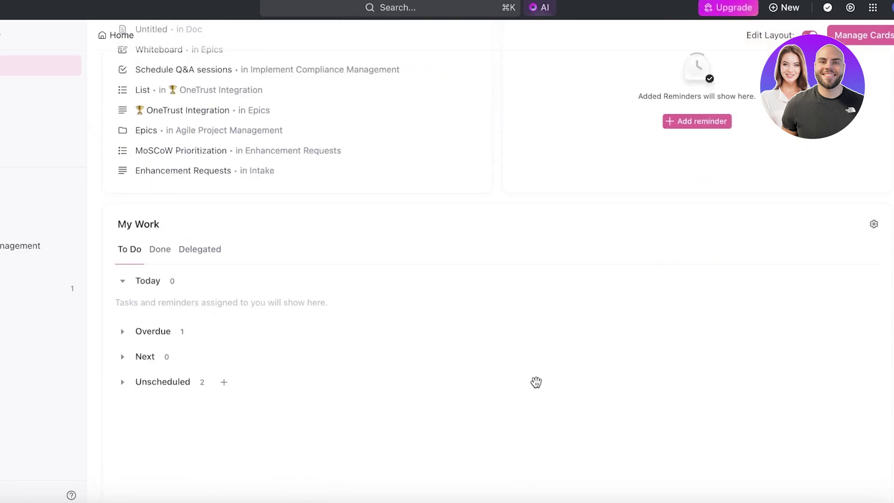
{"action": "scroll", "coordinate": [272, 339], "scroll_direction": "up", "scroll_amount": 5}
{"action": "left_click_drag", "start_coordinate": [605, 110], "coordinate": [338, 332]}
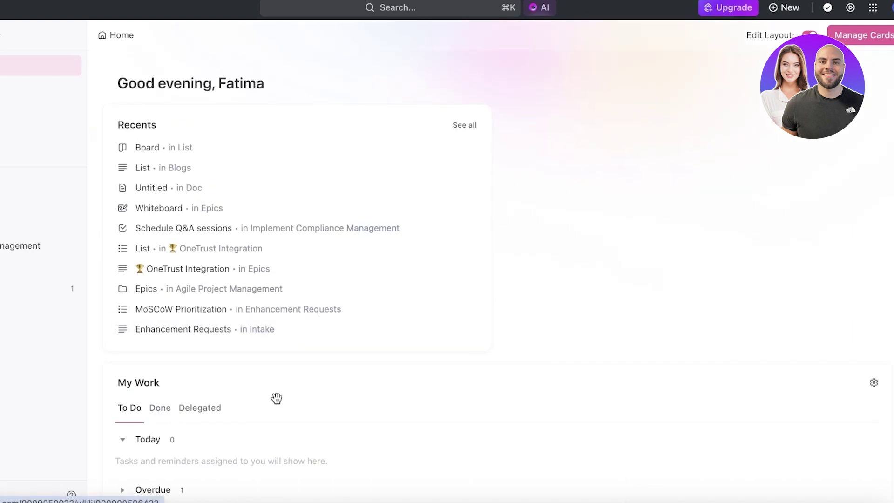
{"action": "left_click_drag", "start_coordinate": [254, 393], "coordinate": [800, 21]}
{"action": "scroll", "coordinate": [409, 347], "scroll_direction": "up", "scroll_amount": 7}
{"action": "scroll", "coordinate": [471, 324], "scroll_direction": "down", "scroll_amount": 5}
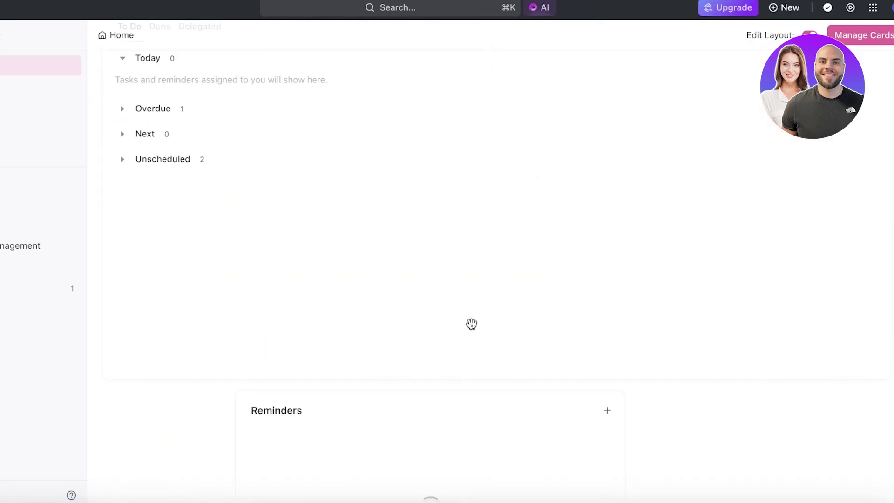
- Narrow the My Work card, place it beside Recents at a reduced height, and turn off layout editing
{"action": "left_click_drag", "start_coordinate": [103, 285], "coordinate": [561, 292]}
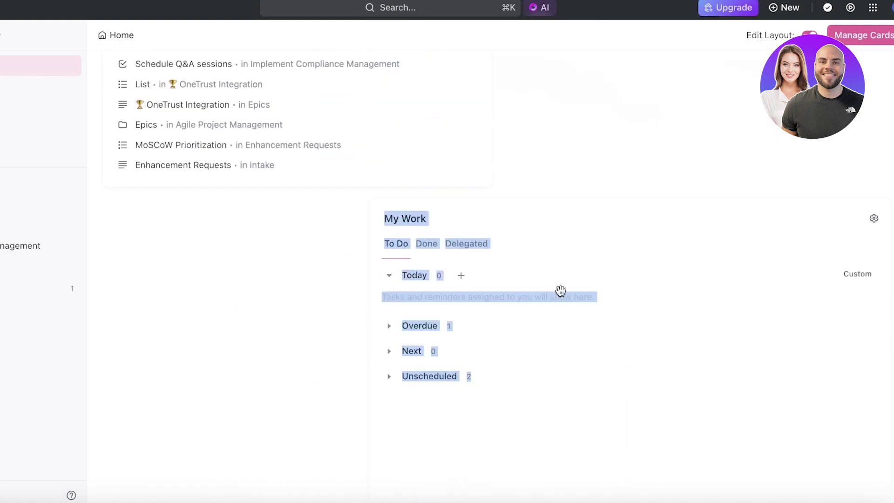
{"action": "left_click_drag", "start_coordinate": [369, 393], "coordinate": [711, 189]}
{"action": "scroll", "coordinate": [718, 233], "scroll_direction": "up", "scroll_amount": 2}
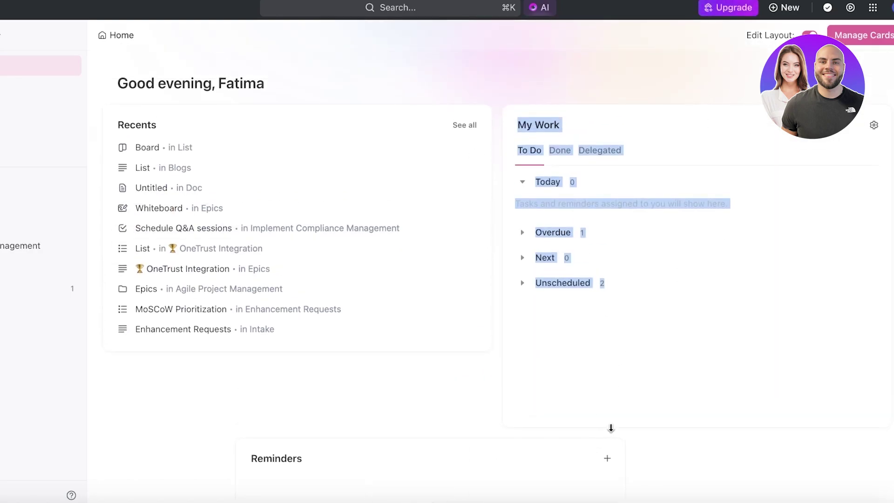
{"action": "left_click_drag", "start_coordinate": [610, 424], "coordinate": [619, 336]}
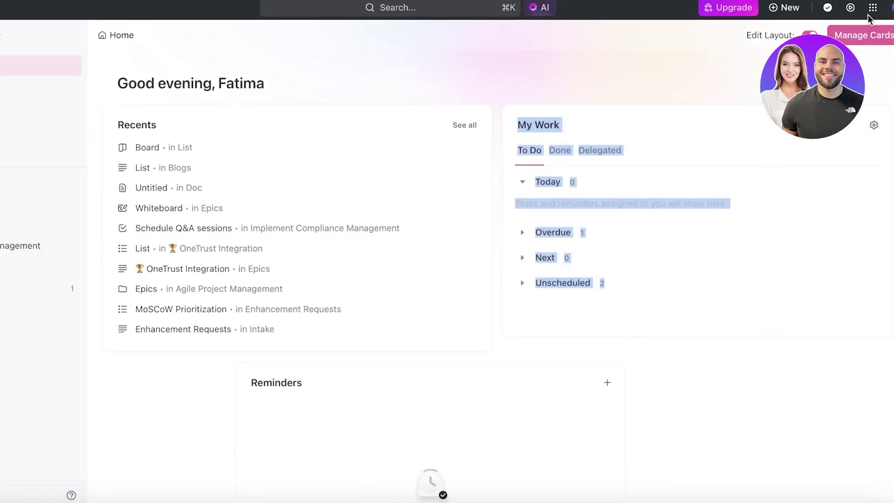
{"action": "left_click", "coordinate": [809, 35]}
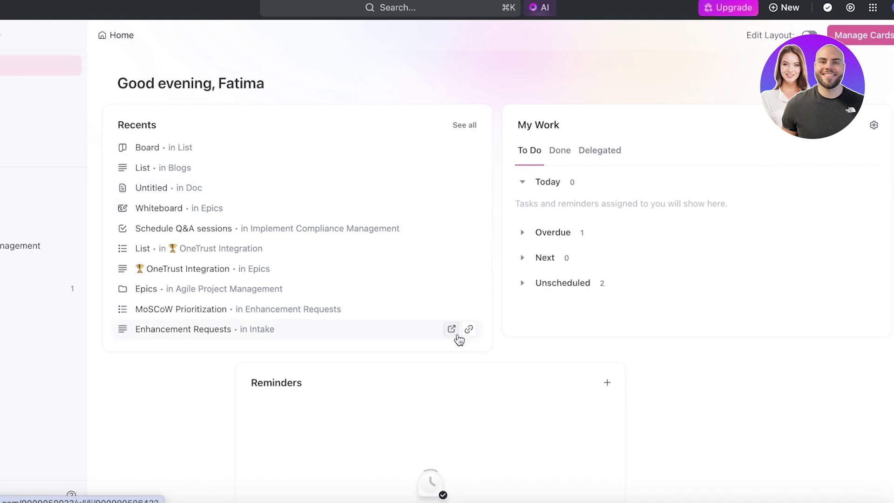
- Open the Inbox and review its Important and Other notifications and the available filter options
{"action": "left_click", "coordinate": [41, 87]}
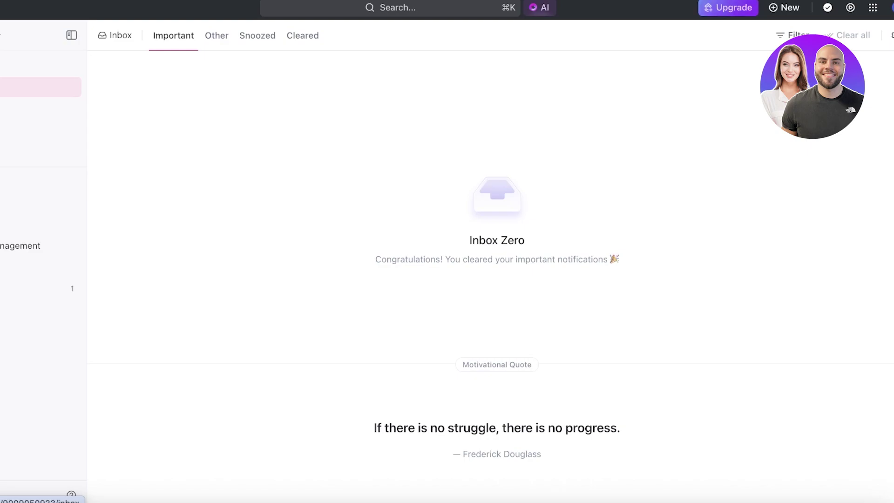
{"action": "left_click", "coordinate": [134, 38]}
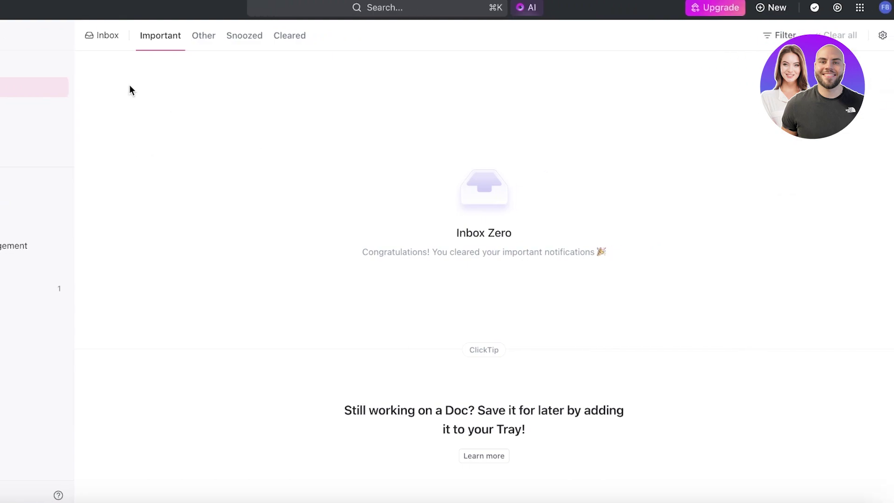
{"action": "left_click", "coordinate": [150, 48]}
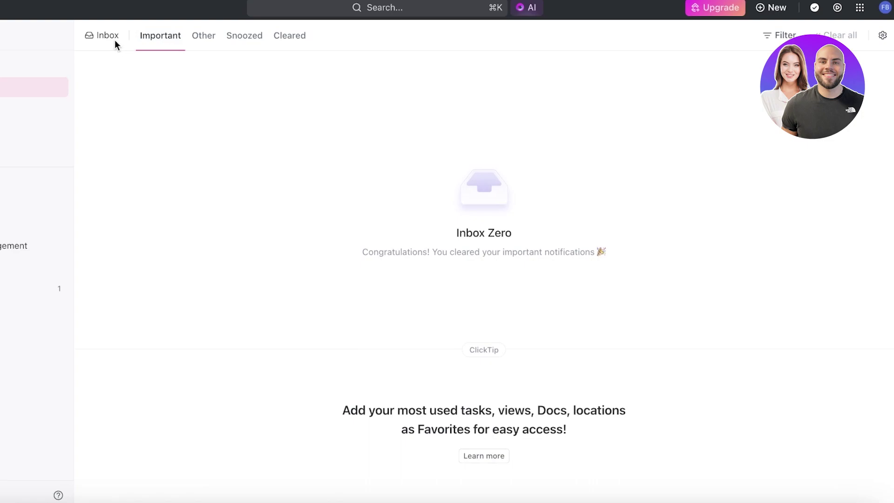
{"action": "left_click", "coordinate": [198, 42]}
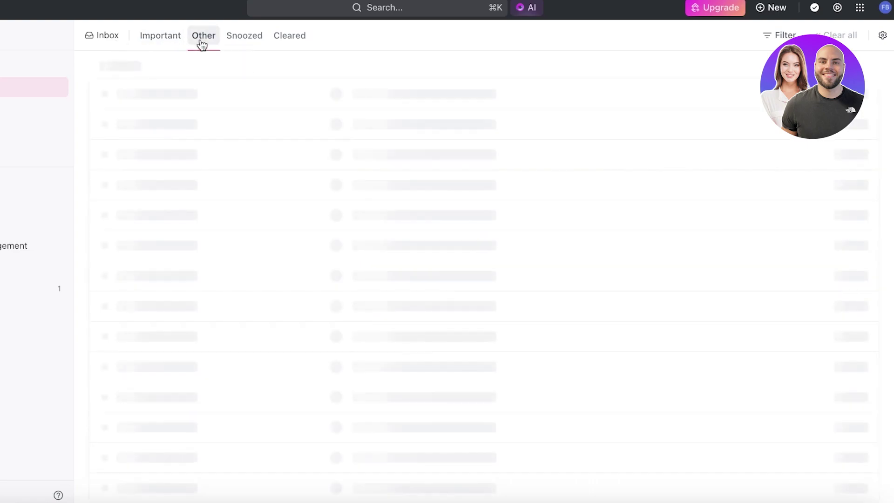
{"action": "left_click", "coordinate": [159, 46]}
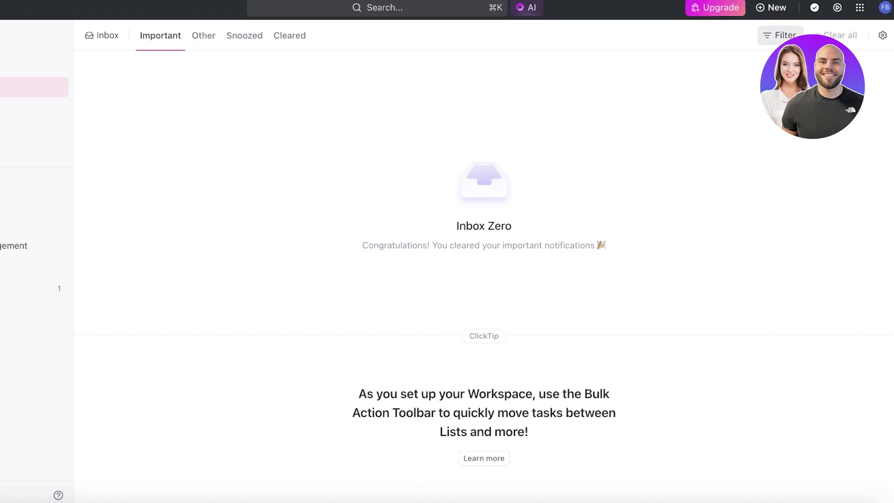
{"action": "left_click", "coordinate": [782, 35]}
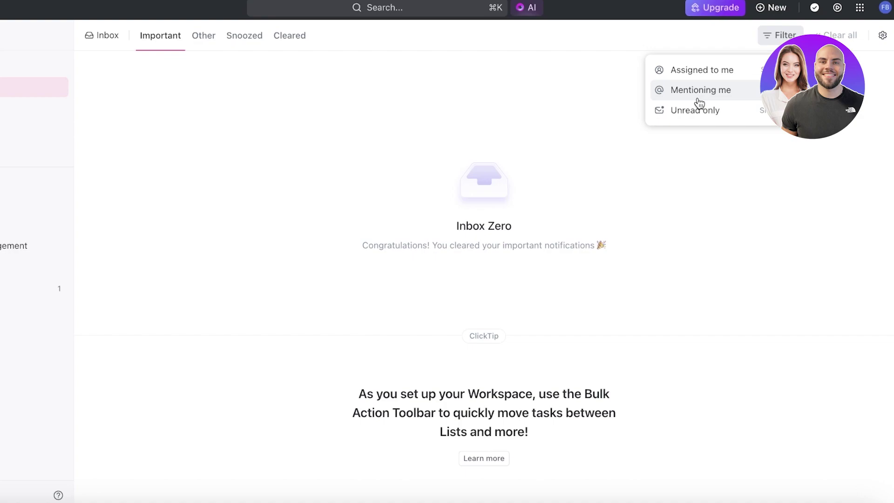
{"action": "left_click", "coordinate": [596, 112]}
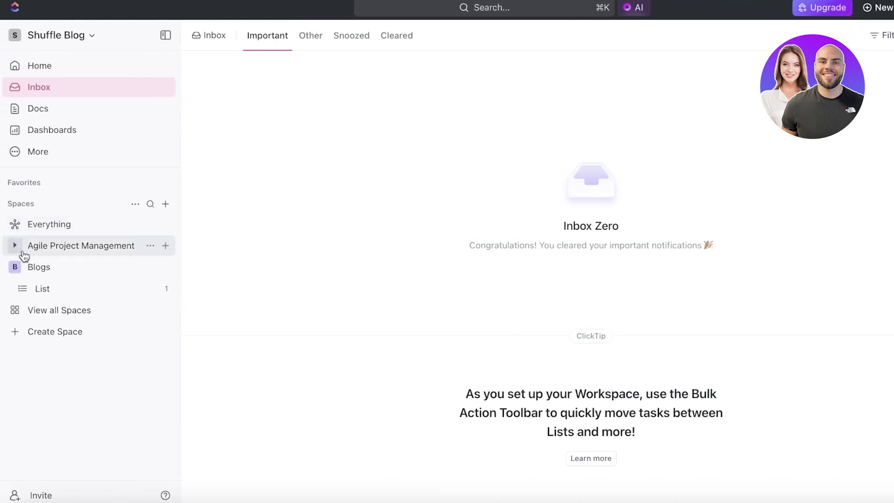
- Open the Scrum Management folder in the Agile Project Management space and browse its tasks in the Board view
{"action": "left_click", "coordinate": [22, 252]}
{"action": "left_click", "coordinate": [38, 268]}
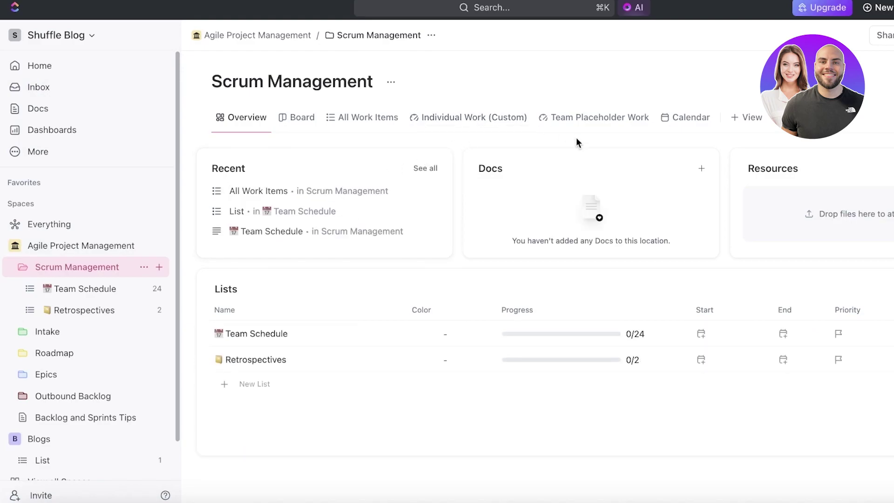
{"action": "left_click", "coordinate": [297, 117]}
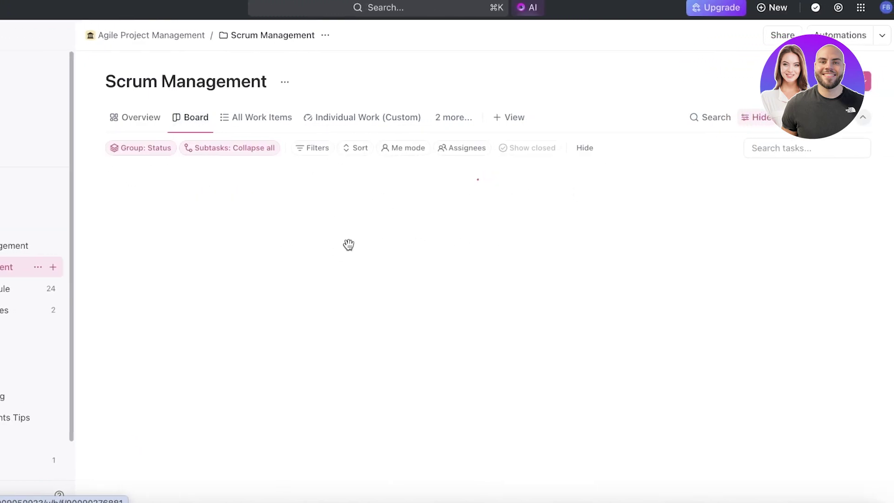
{"action": "scroll", "coordinate": [315, 255], "scroll_direction": "down", "scroll_amount": 2}
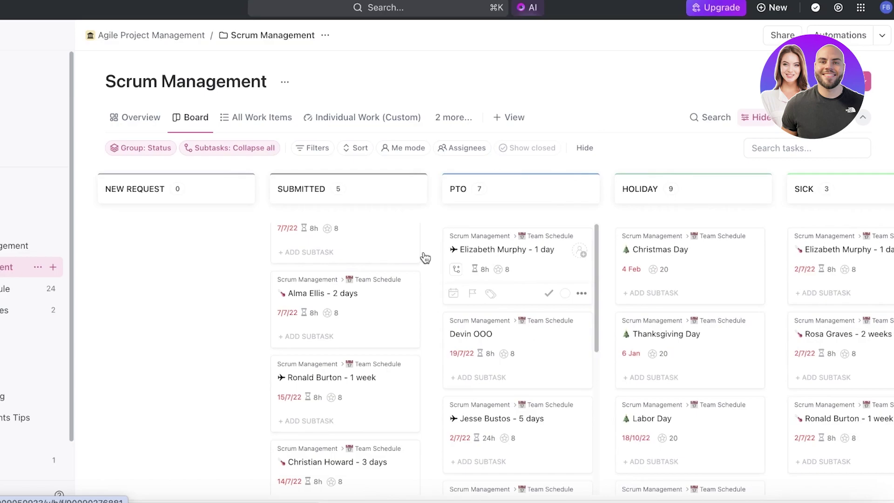
{"action": "scroll", "coordinate": [425, 258], "scroll_direction": "down", "scroll_amount": 5}
{"action": "scroll", "coordinate": [409, 289], "scroll_direction": "up", "scroll_amount": 6}
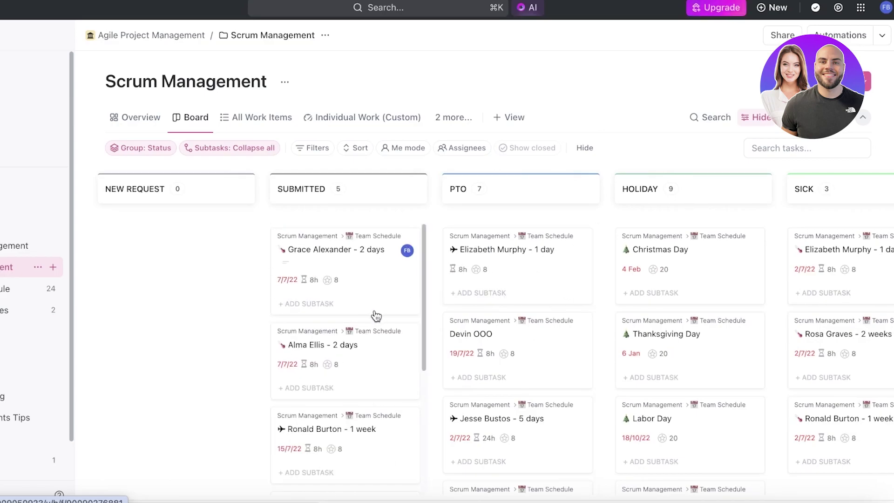
- Open the second task in the Submitted column, expand its subtasks list, and start a new subtask without naming it
{"action": "left_click", "coordinate": [364, 355]}
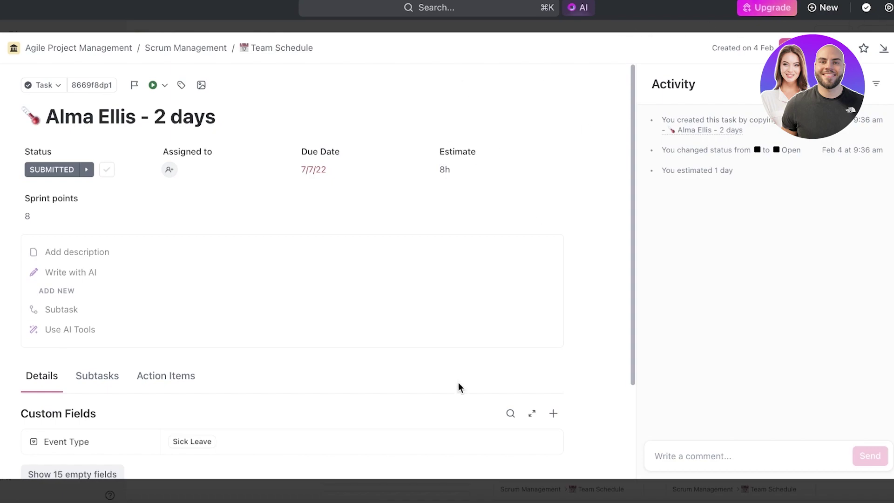
{"action": "scroll", "coordinate": [161, 252], "scroll_direction": "down", "scroll_amount": 3}
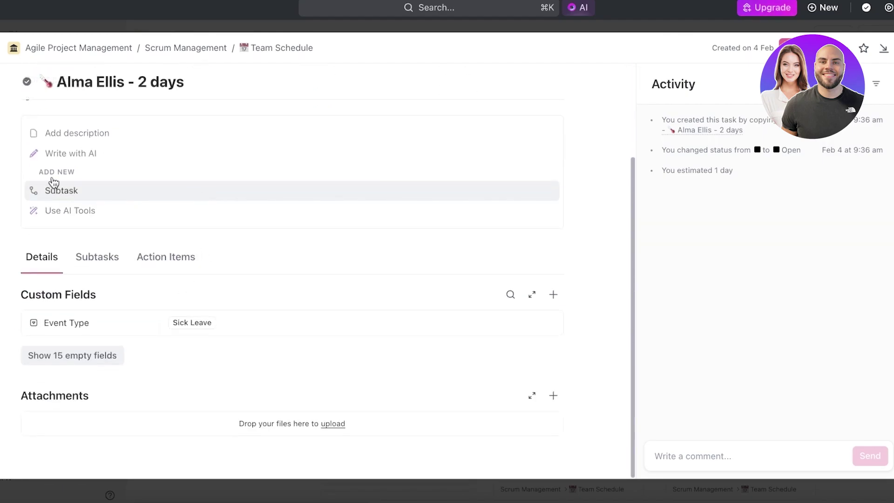
{"action": "left_click", "coordinate": [29, 97]}
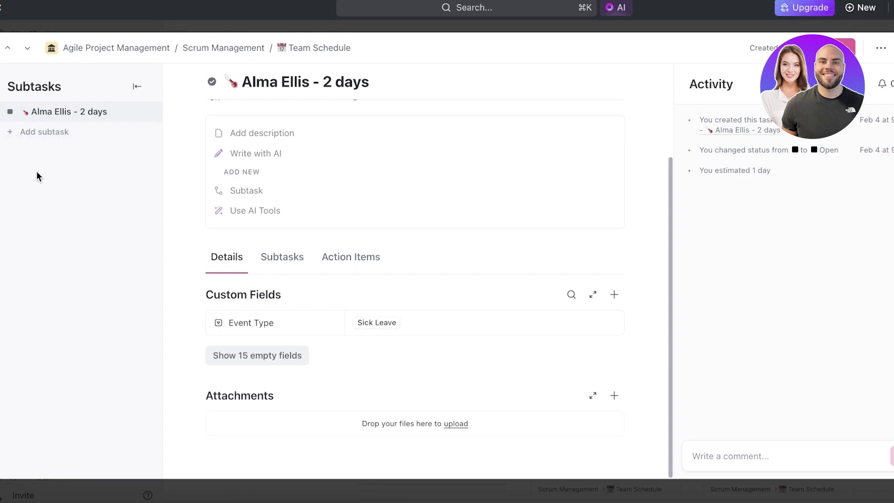
{"action": "left_click", "coordinate": [74, 142]}
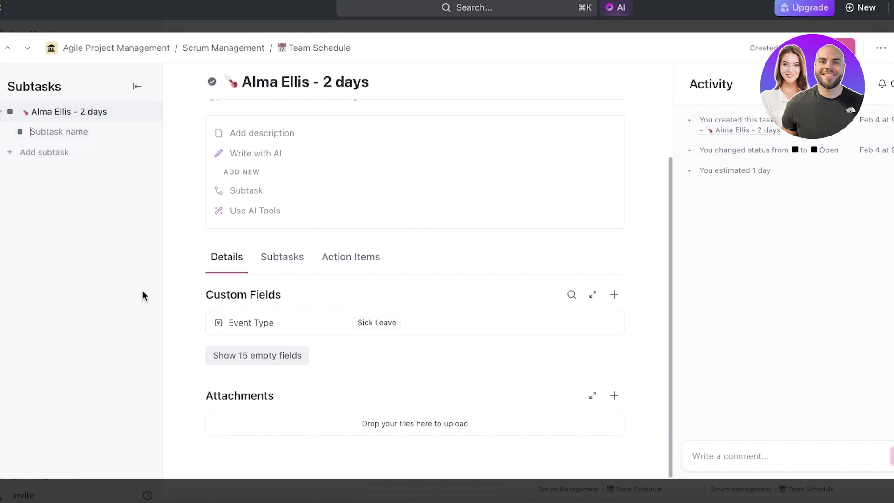
{"action": "scroll", "coordinate": [259, 194], "scroll_direction": "up", "scroll_amount": 3}
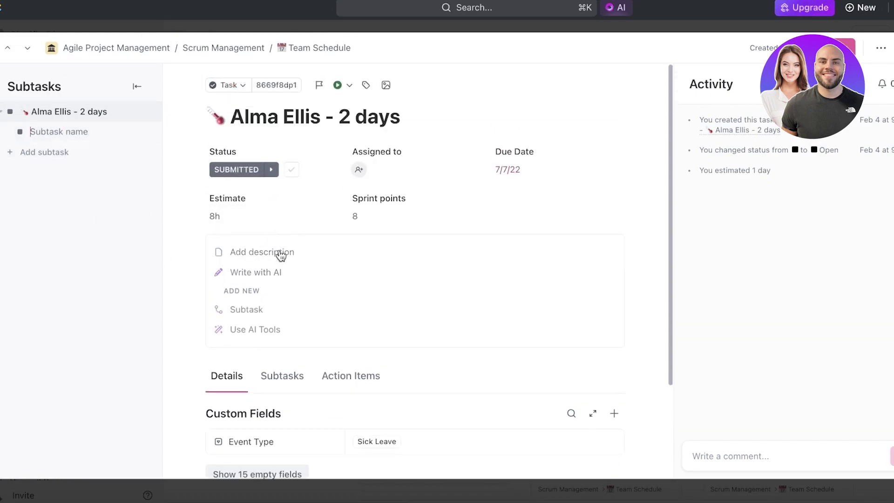
{"action": "scroll", "coordinate": [219, 354], "scroll_direction": "down", "scroll_amount": 3}
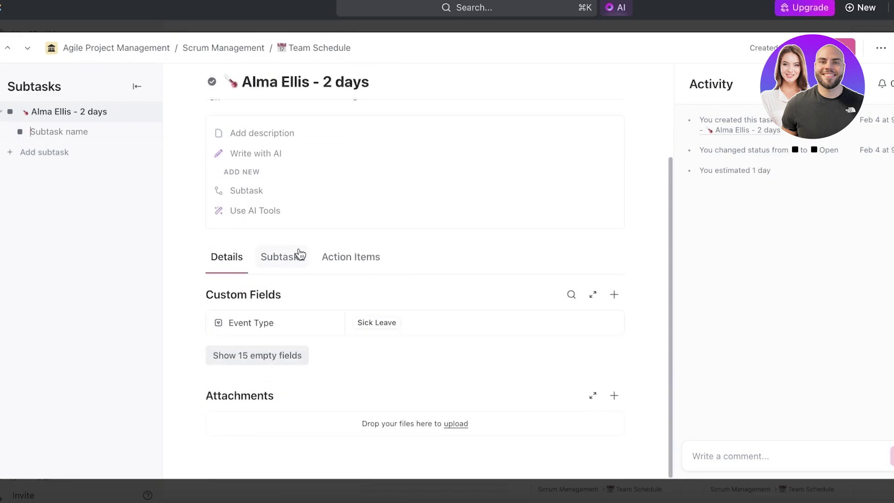
- Review the task's Subtasks and Action Items sections and expand its AI tools options
{"action": "left_click", "coordinate": [300, 253]}
{"action": "left_click", "coordinate": [350, 258]}
{"action": "scroll", "coordinate": [336, 336], "scroll_direction": "down", "scroll_amount": 2}
{"action": "left_click", "coordinate": [350, 315]}
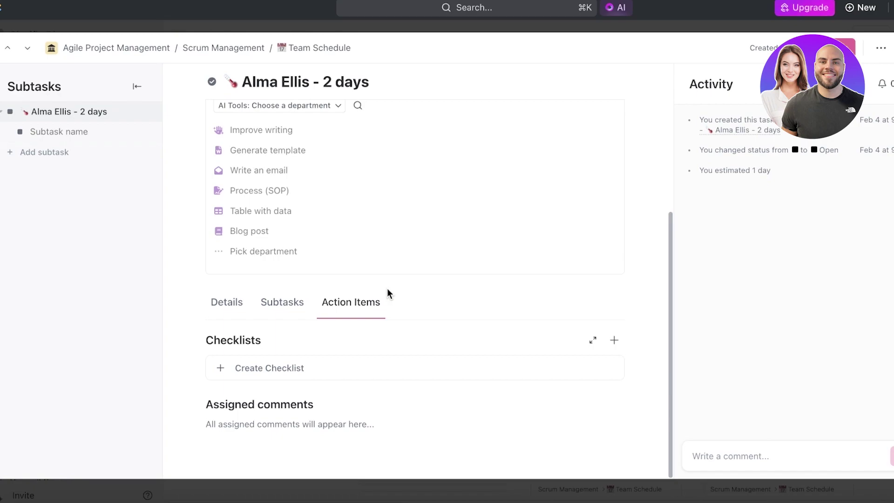
- Review the task's activity filter options and its menu of further task actions
{"action": "scroll", "coordinate": [387, 292], "scroll_direction": "up", "scroll_amount": 5}
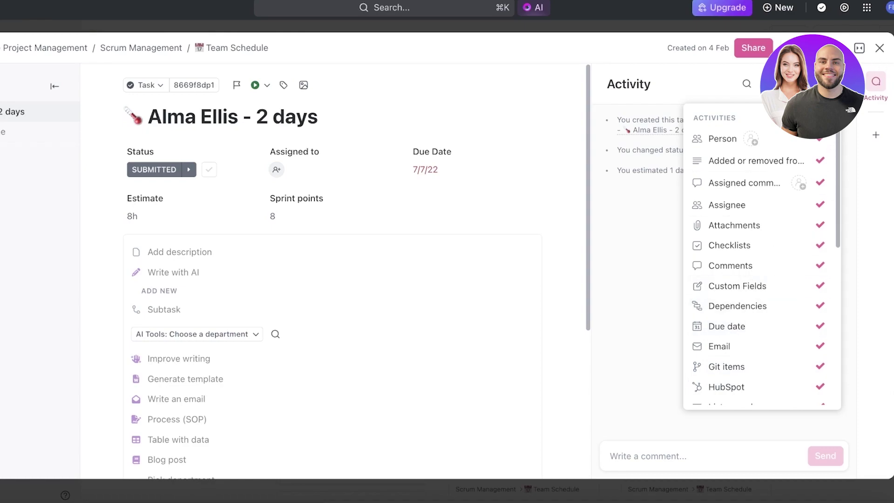
{"action": "left_click", "coordinate": [867, 50]}
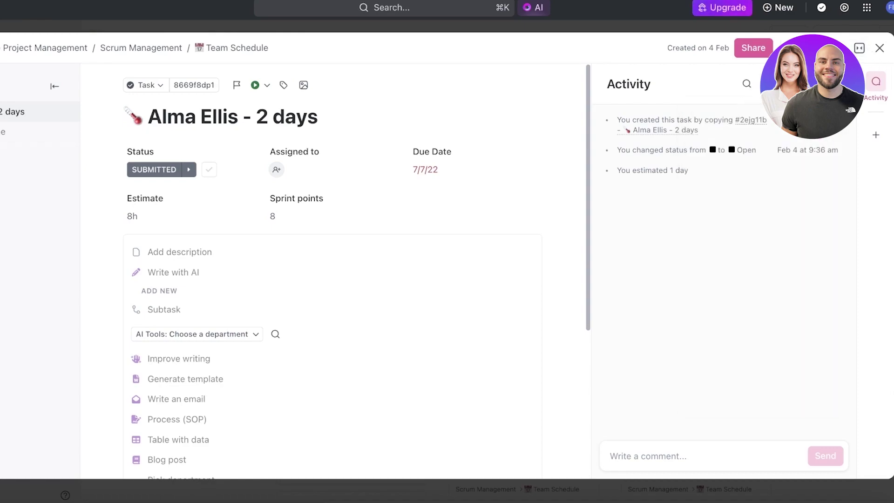
{"action": "left_click", "coordinate": [844, 42]}
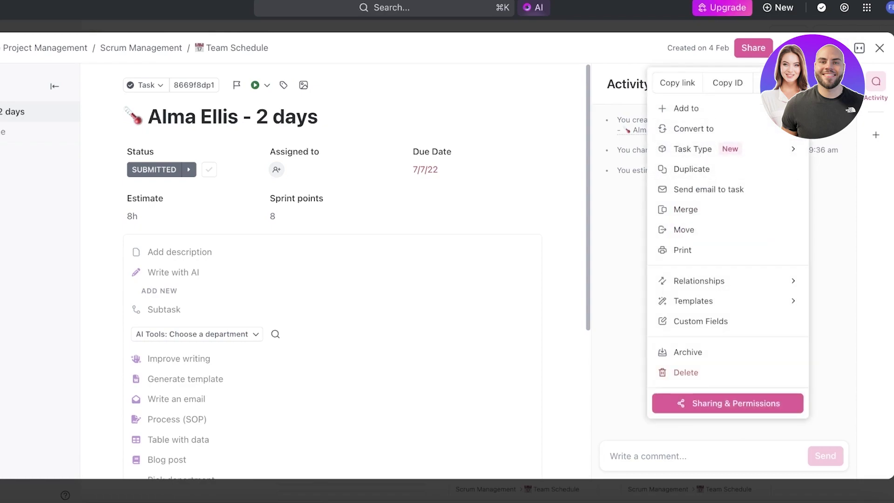
{"action": "key", "text": "Escape"}
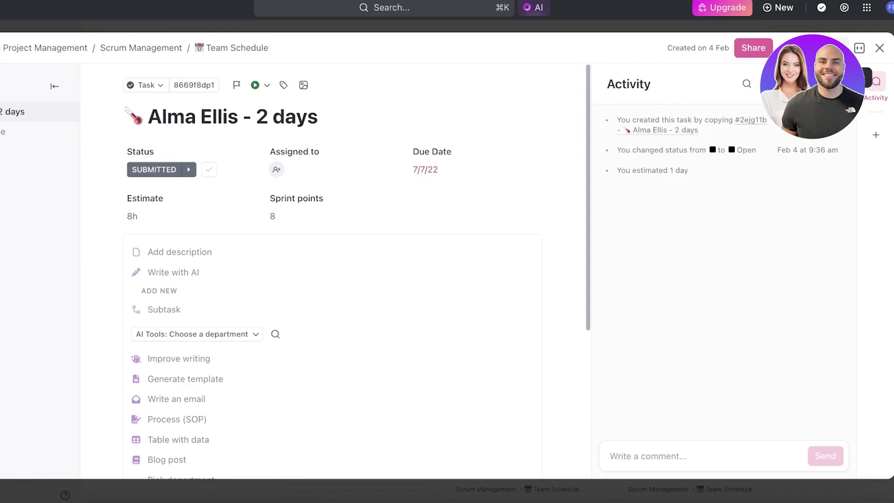
- Try the sidebar layout for the open task, return it to the Default layout, and close the task
{"action": "left_click", "coordinate": [863, 48]}
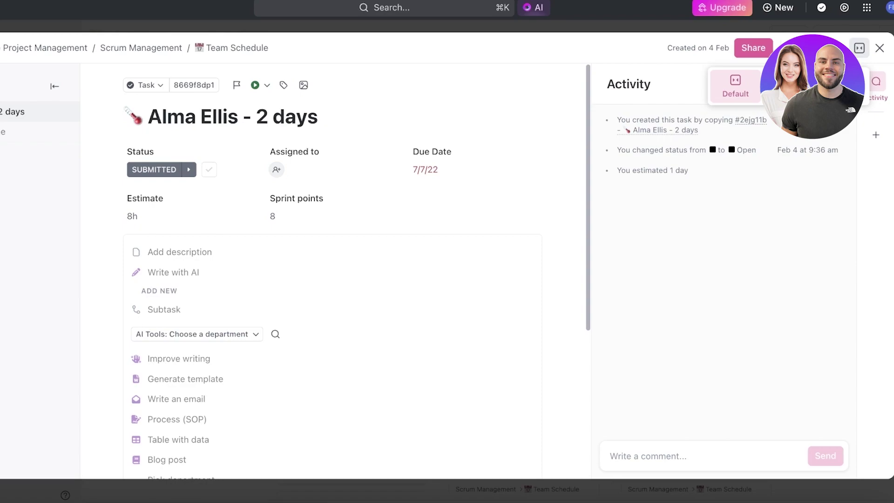
{"action": "left_click", "coordinate": [799, 86]}
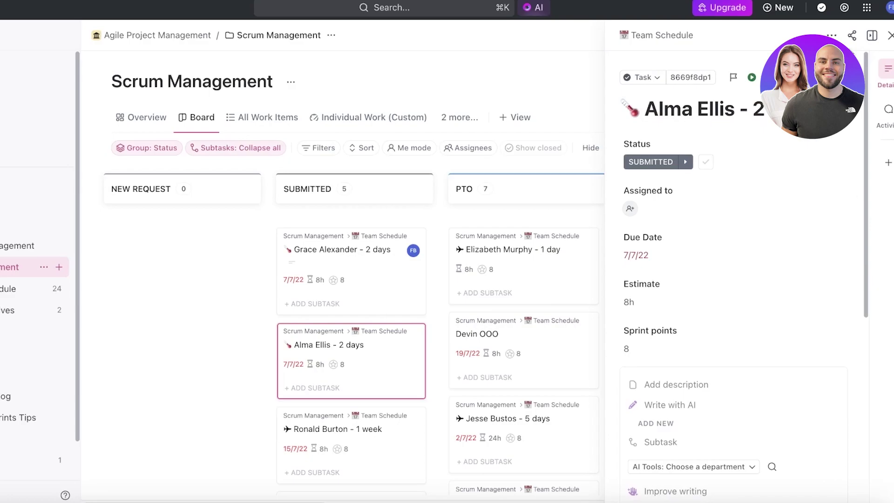
{"action": "left_click", "coordinate": [873, 35]}
{"action": "left_click", "coordinate": [799, 70]}
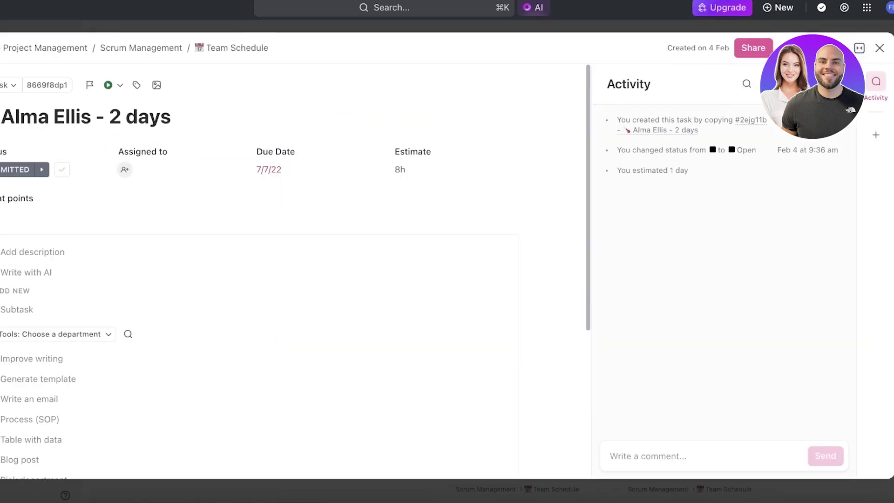
{"action": "key", "text": "Escape"}
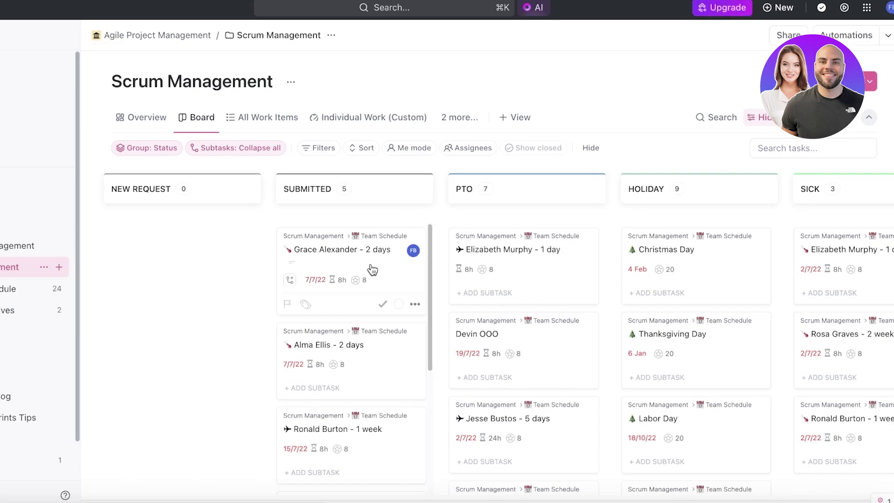
- Browse the Submitted column, inspect the first PTO task's description and Action Items sections, and close the task
{"action": "scroll", "coordinate": [371, 266], "scroll_direction": "down", "scroll_amount": 1}
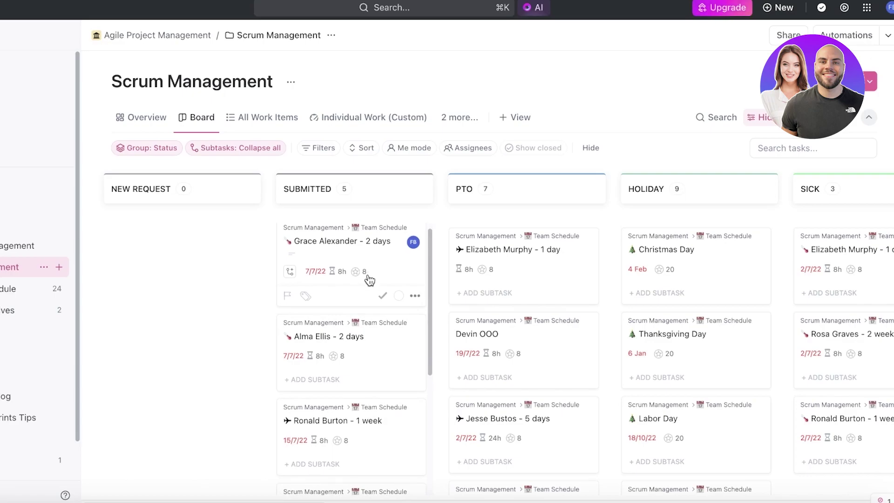
{"action": "scroll", "coordinate": [371, 280], "scroll_direction": "down", "scroll_amount": 1}
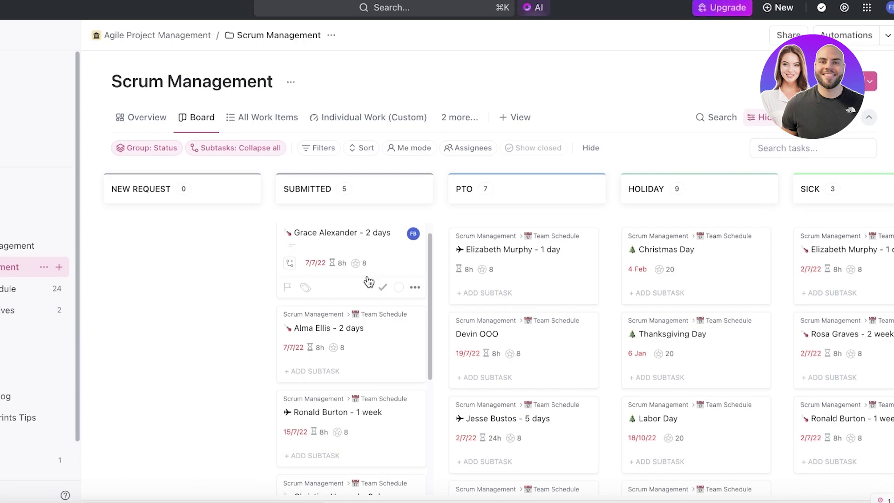
{"action": "scroll", "coordinate": [360, 289], "scroll_direction": "down", "scroll_amount": 3}
{"action": "left_click", "coordinate": [543, 265]}
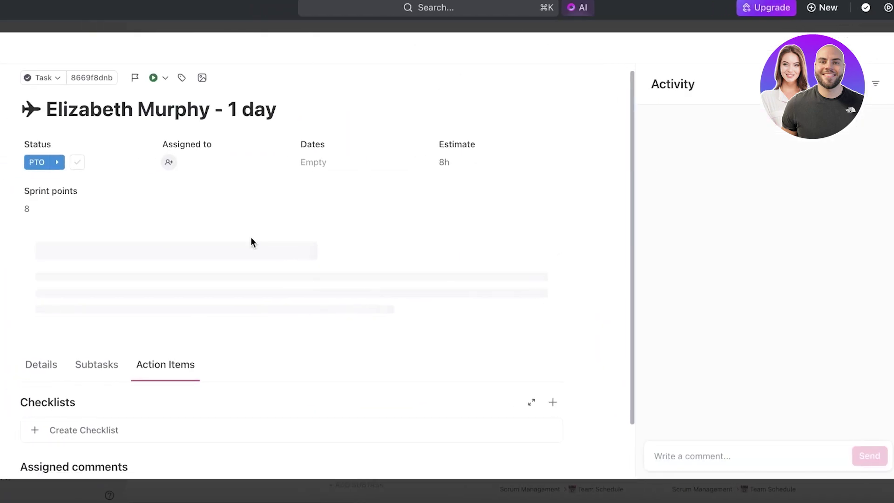
{"action": "scroll", "coordinate": [242, 280], "scroll_direction": "down", "scroll_amount": 2}
{"action": "scroll", "coordinate": [173, 190], "scroll_direction": "up", "scroll_amount": 2}
{"action": "scroll", "coordinate": [173, 190], "scroll_direction": "down", "scroll_amount": 2}
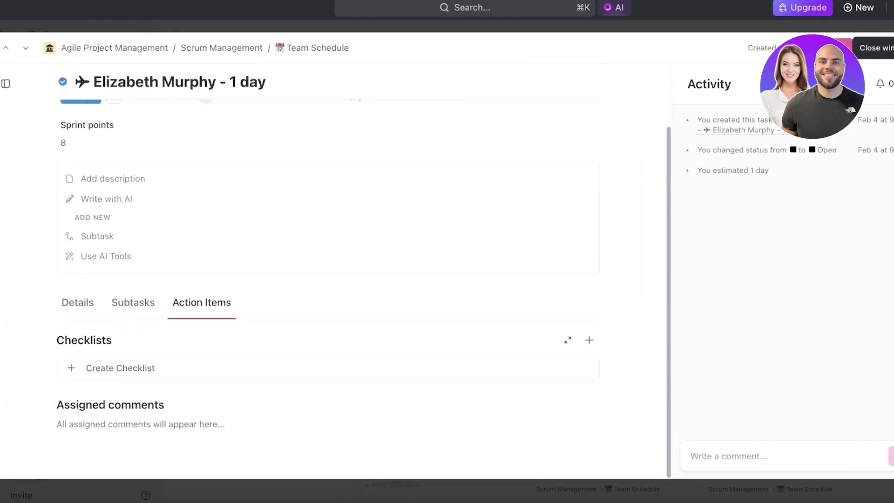
{"action": "key", "text": "Escape"}
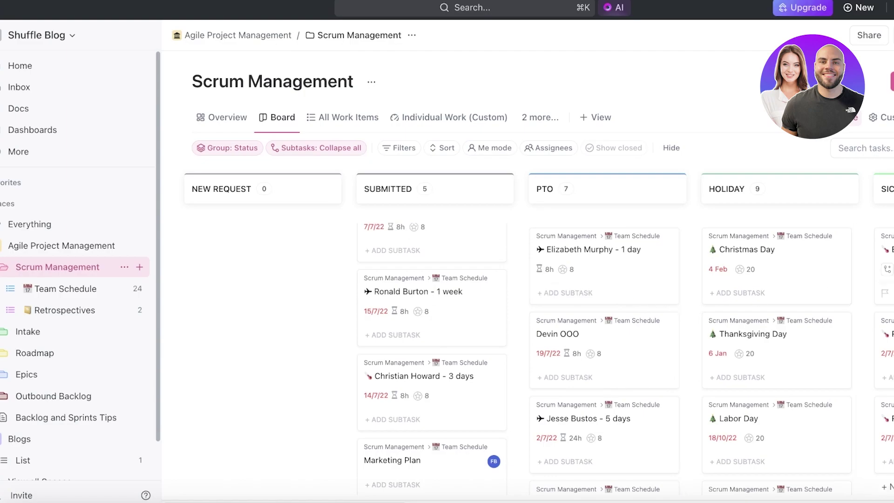
- Open the Docs hub, browse the list of all docs, and postpone the ClickUp 3.0 welcome tour
{"action": "left_click", "coordinate": [43, 119]}
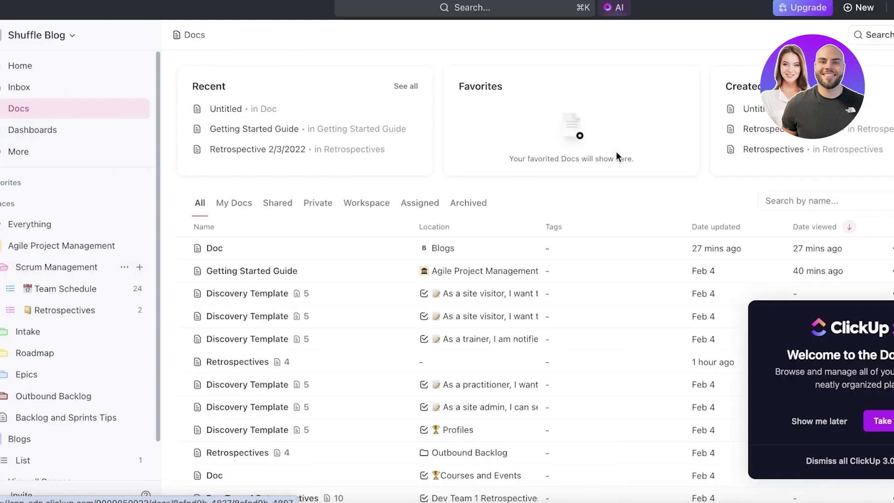
{"action": "scroll", "coordinate": [496, 211], "scroll_direction": "down", "scroll_amount": 5}
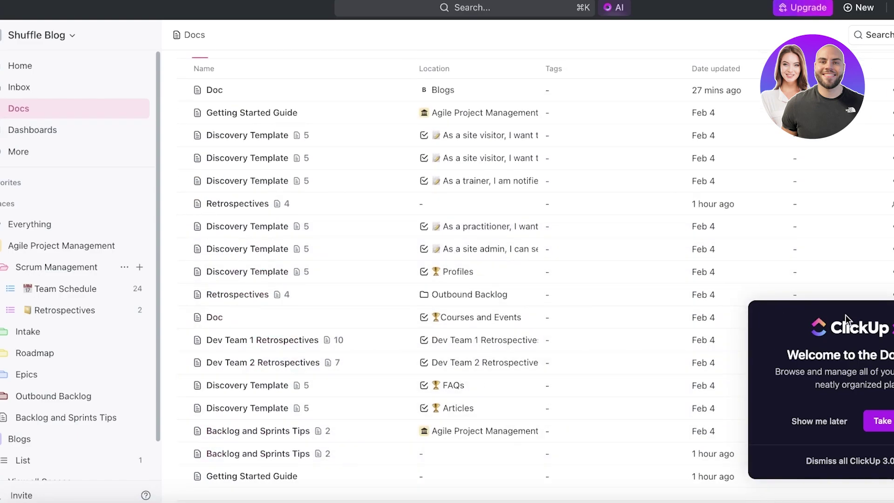
{"action": "left_click", "coordinate": [819, 421]}
{"action": "scroll", "coordinate": [263, 318], "scroll_direction": "up", "scroll_amount": 5}
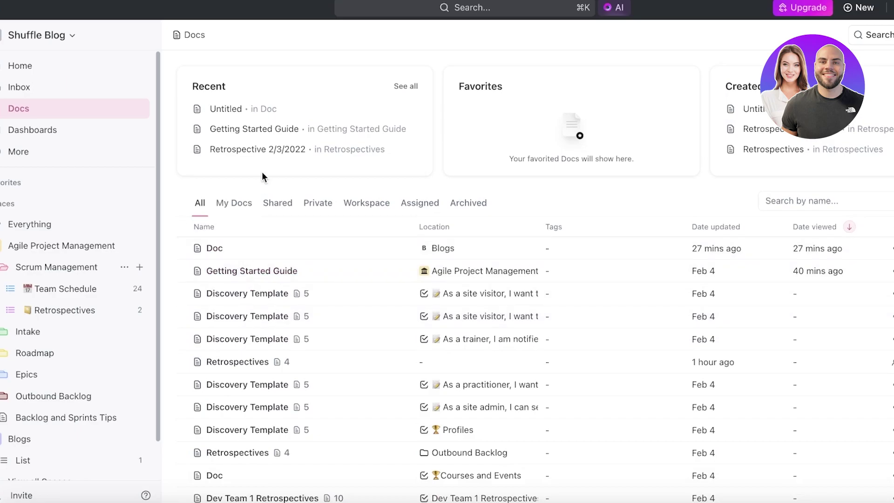
- Review the My Docs, Private, Shared, Workspace, Assigned and Archived doc categories, closing the upgrade offer, and return to All
{"action": "left_click", "coordinate": [243, 206]}
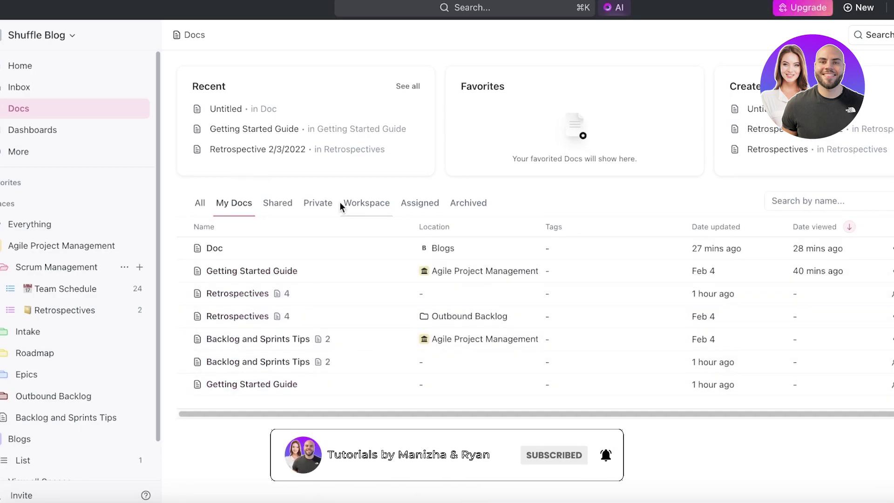
{"action": "left_click", "coordinate": [320, 209]}
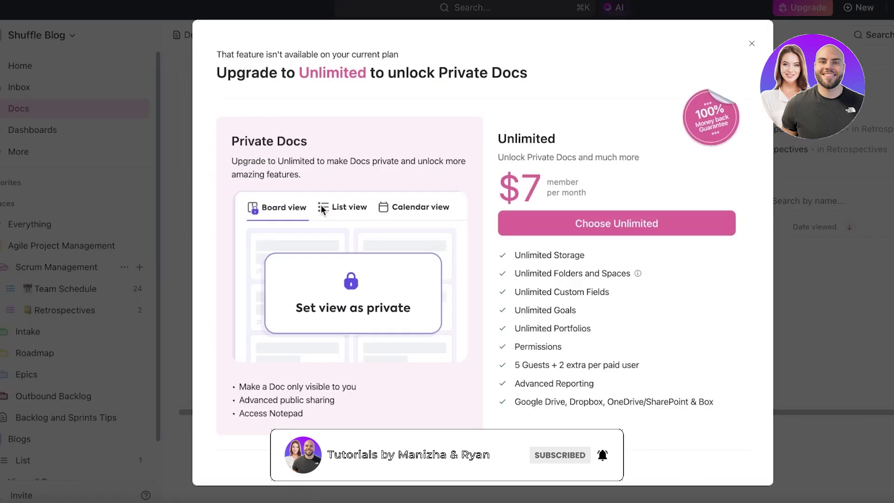
{"action": "left_click", "coordinate": [751, 44]}
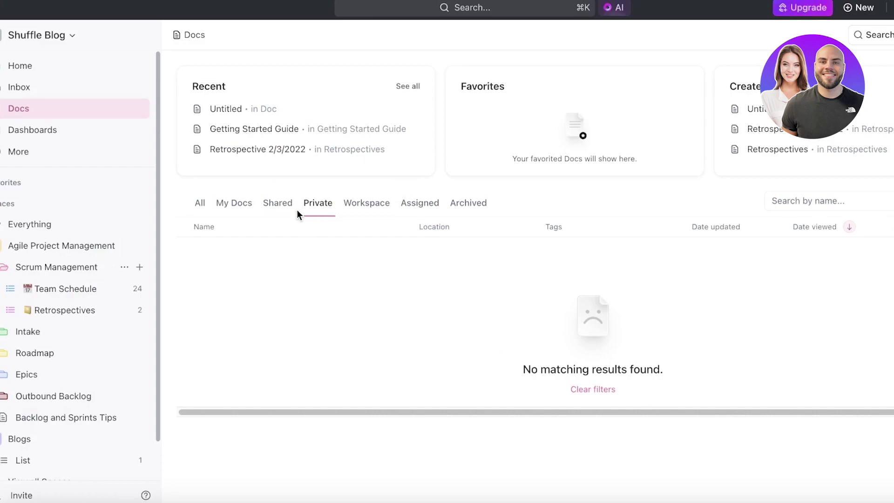
{"action": "left_click", "coordinate": [276, 202]}
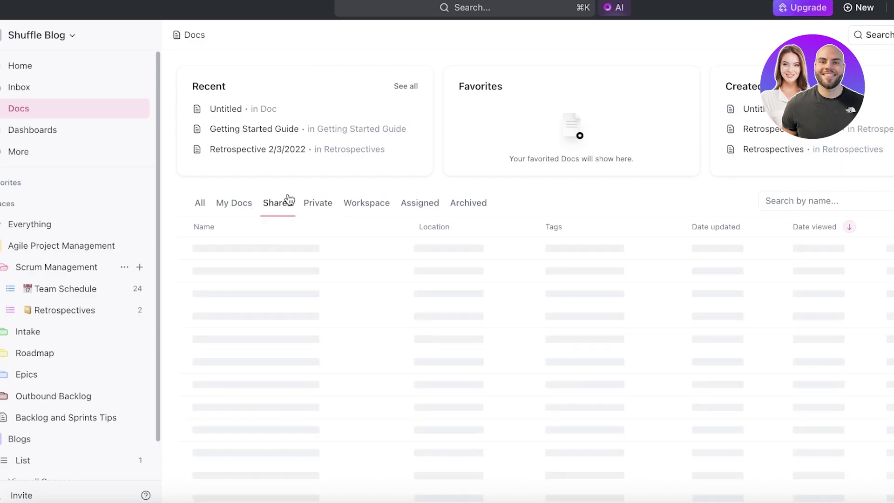
{"action": "left_click", "coordinate": [367, 207]}
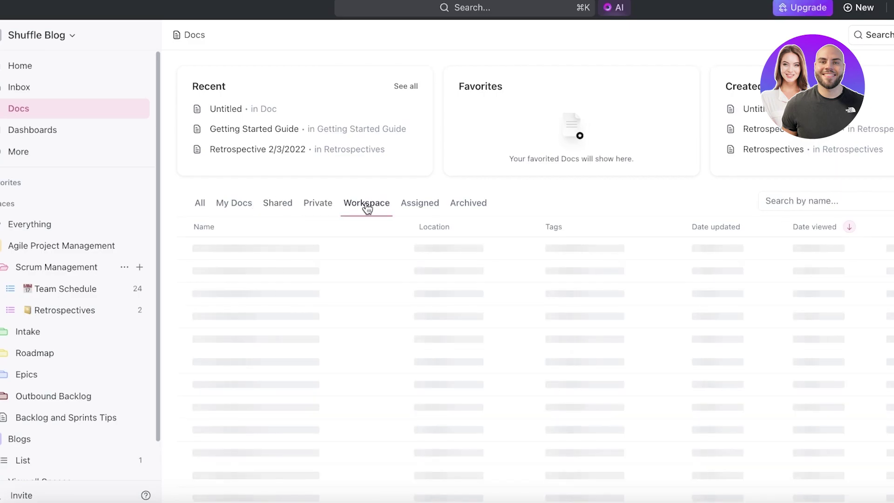
{"action": "left_click", "coordinate": [409, 197]}
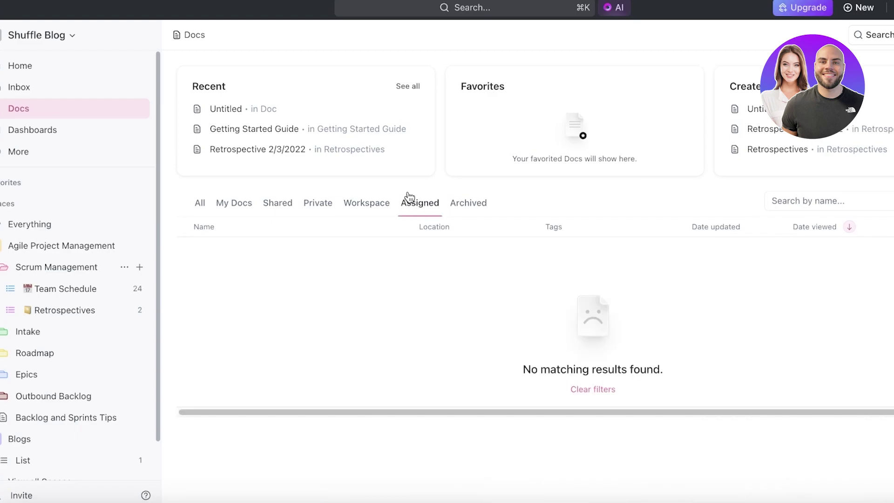
{"action": "left_click", "coordinate": [487, 206]}
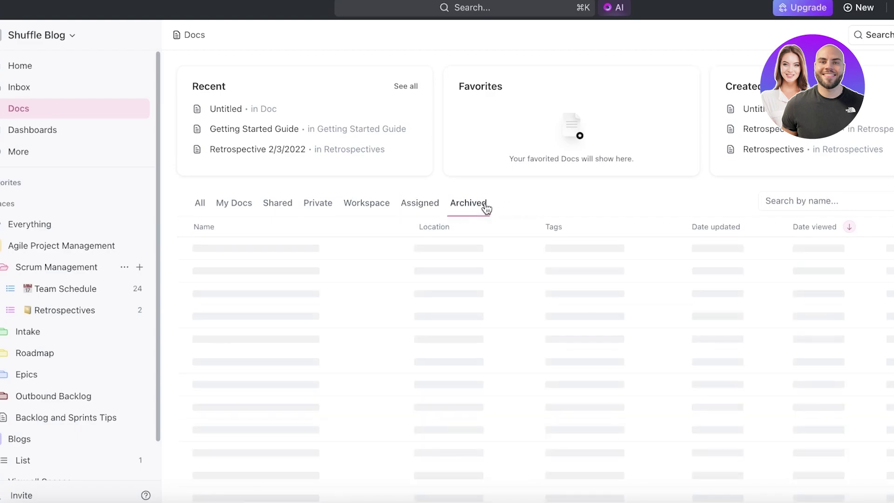
{"action": "left_click", "coordinate": [200, 206]}
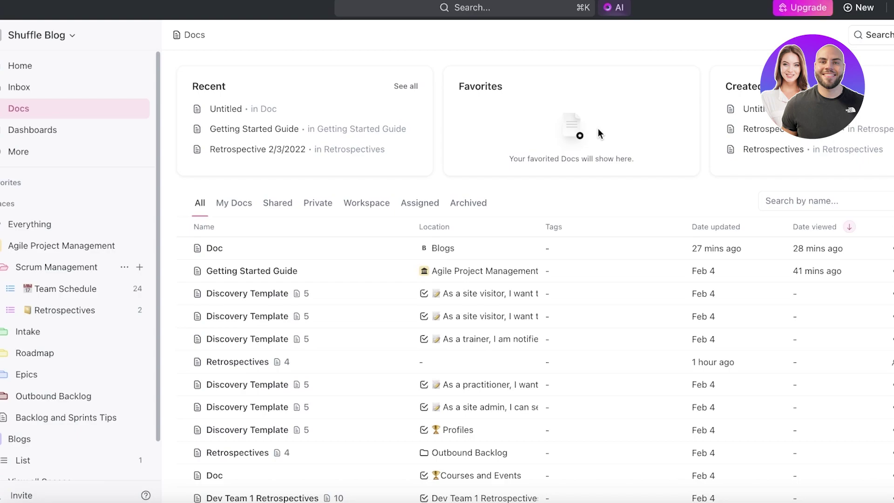
{"action": "scroll", "coordinate": [399, 244], "scroll_direction": "down", "scroll_amount": 3}
{"action": "scroll", "coordinate": [399, 243], "scroll_direction": "up", "scroll_amount": 3}
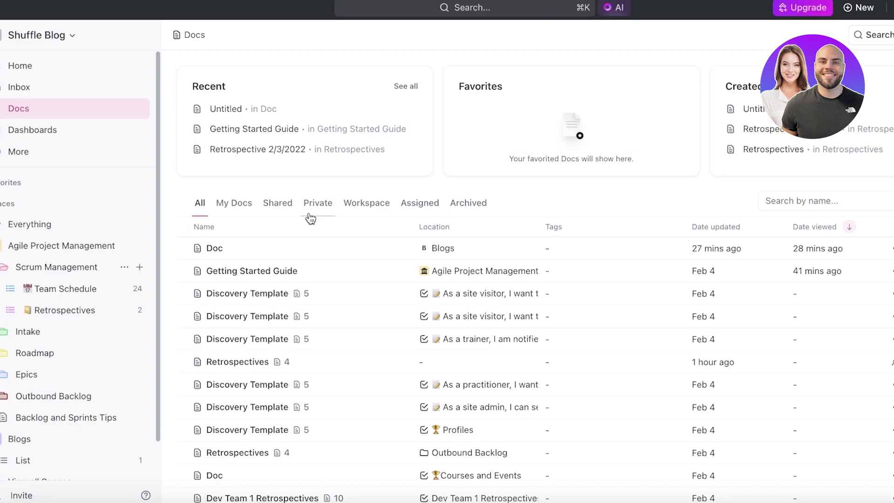
- Try the global search with "mu", clear the query, and review the search categories and filters before closing the search
{"action": "left_click", "coordinate": [474, 11]}
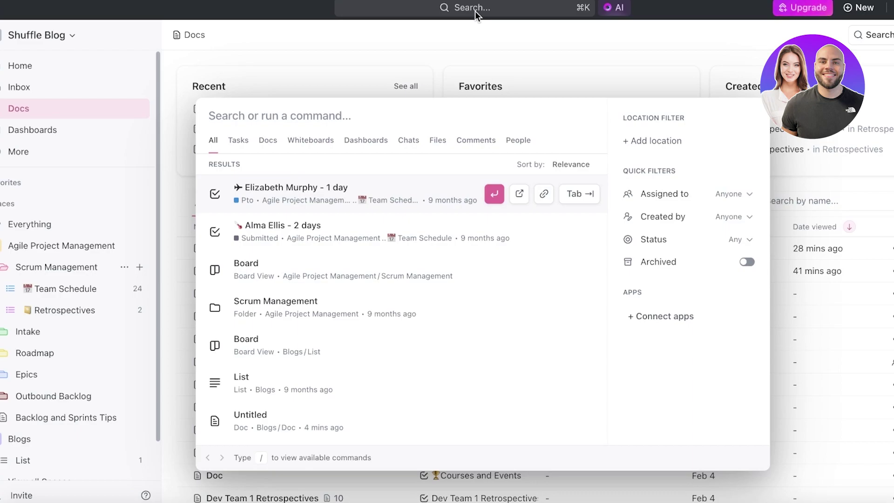
{"action": "type", "text": "do"}
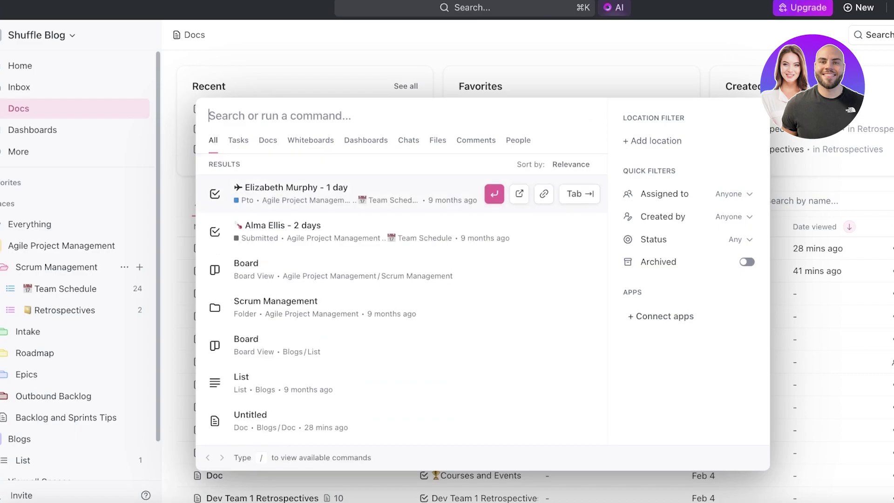
{"action": "type", "text": "mu"}
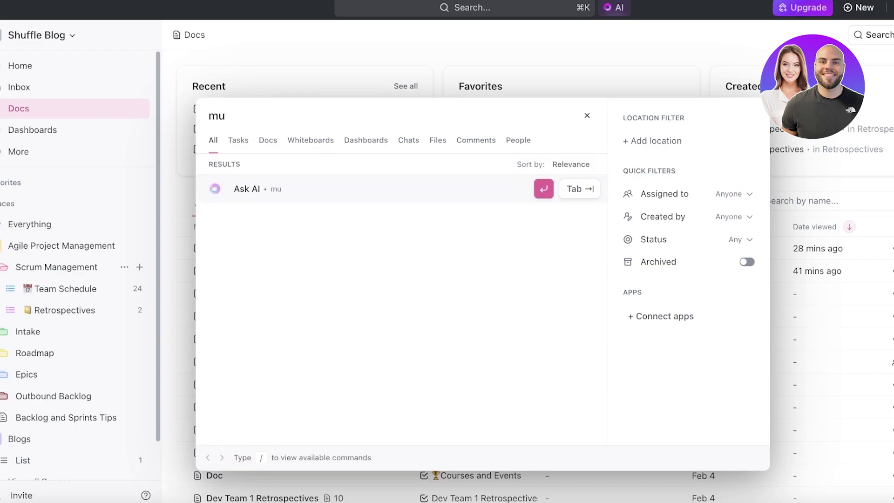
{"action": "key", "text": "BackSpace"}
{"action": "key", "text": "BackSpace"}
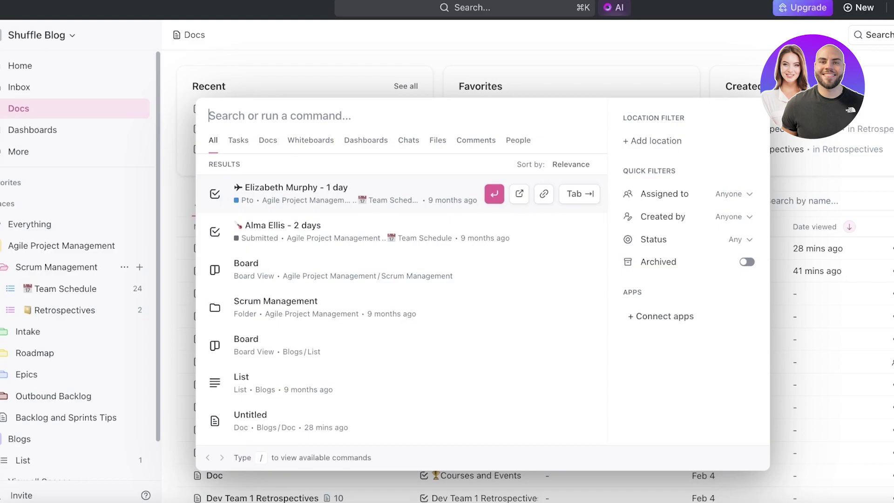
{"action": "left_click", "coordinate": [530, 66]}
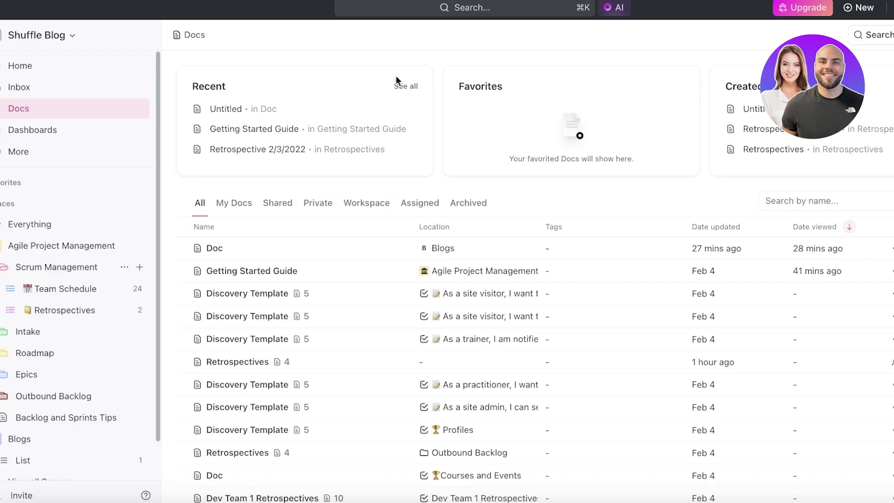
{"action": "left_click", "coordinate": [465, 9]}
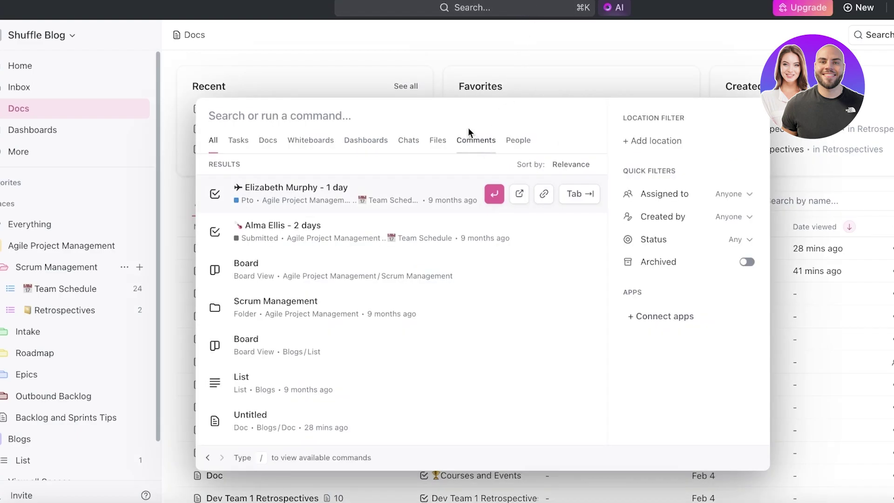
{"action": "left_click", "coordinate": [329, 52]}
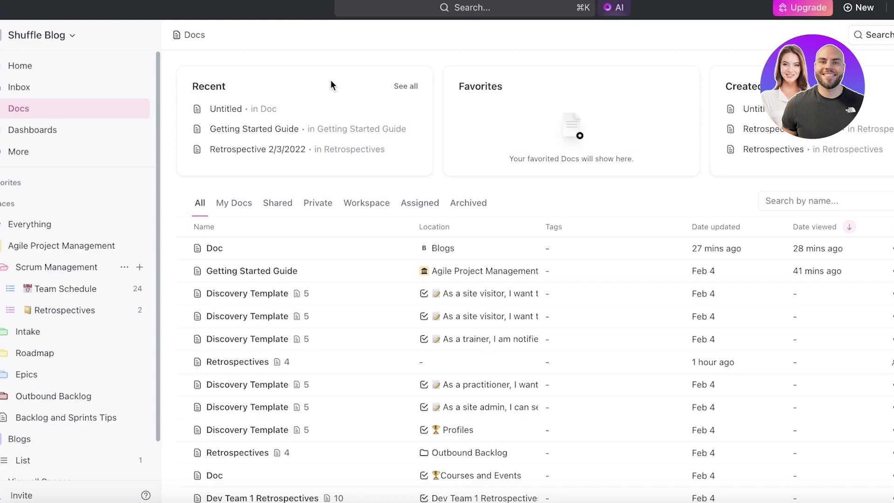
- Open the Scrum Management folder and add a Whiteboard view to it
{"action": "left_click", "coordinate": [97, 277]}
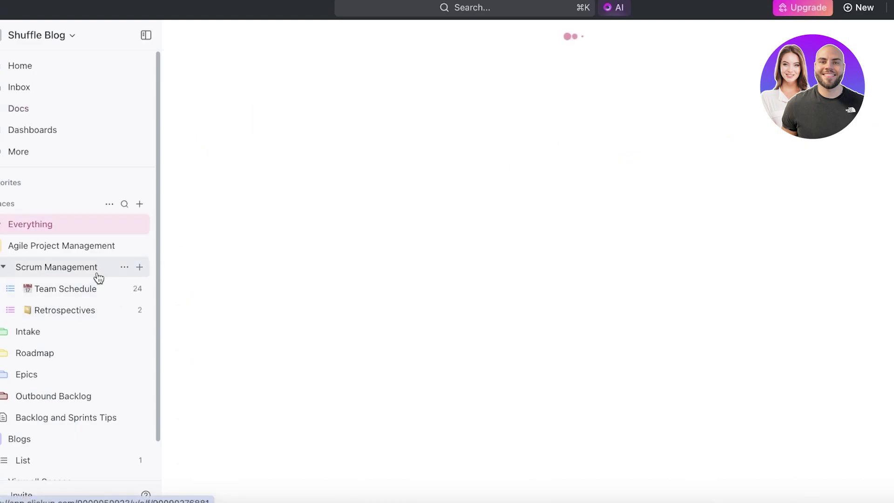
{"action": "left_click", "coordinate": [92, 272]}
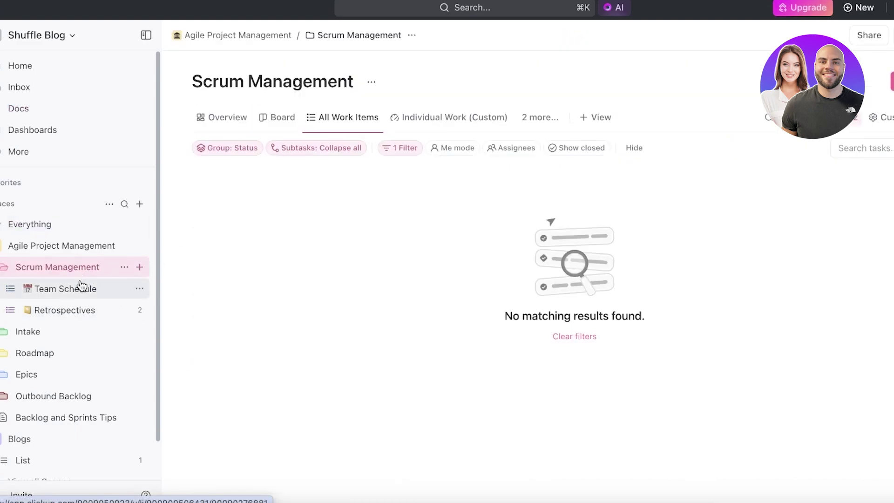
{"action": "left_click", "coordinate": [596, 117]}
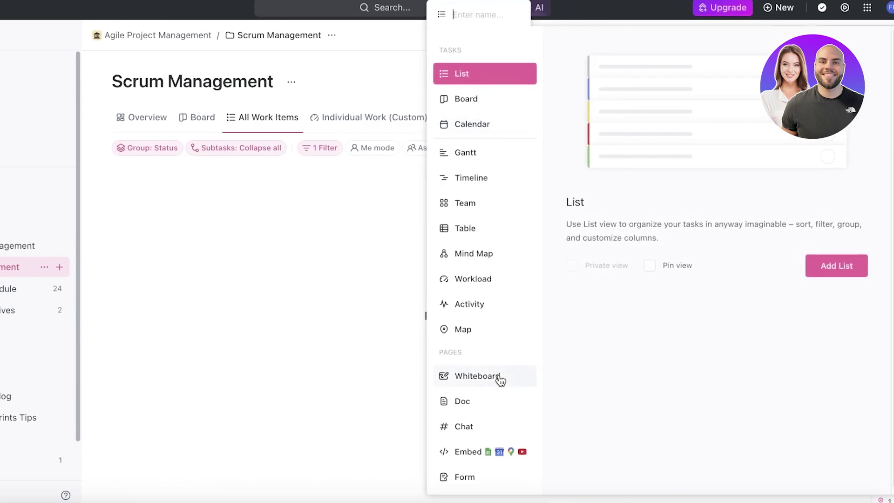
{"action": "left_click", "coordinate": [500, 378]}
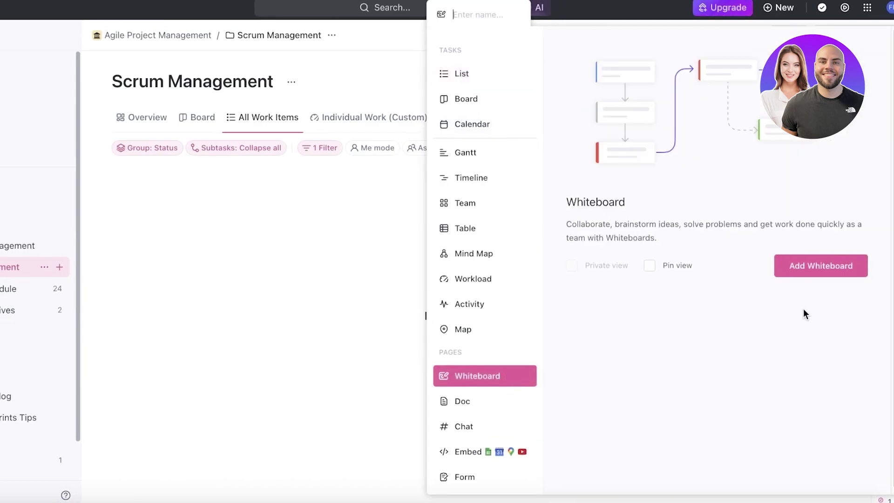
{"action": "left_click", "coordinate": [830, 266]}
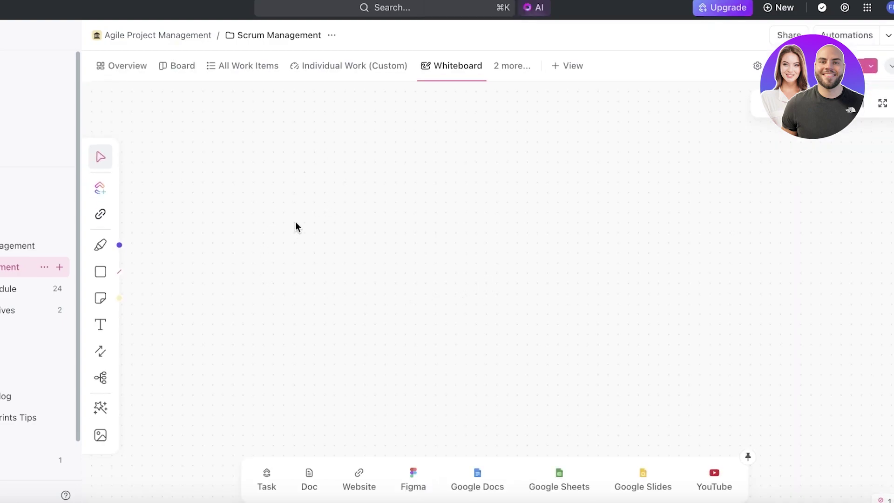
- Draw a freehand purple zigzag and short pink strokes across it on the whiteboard, and dismiss the Whiteboards welcome offer
{"action": "left_click", "coordinate": [100, 250]}
{"action": "left_click_drag", "start_coordinate": [133, 83], "coordinate": [405, 224]}
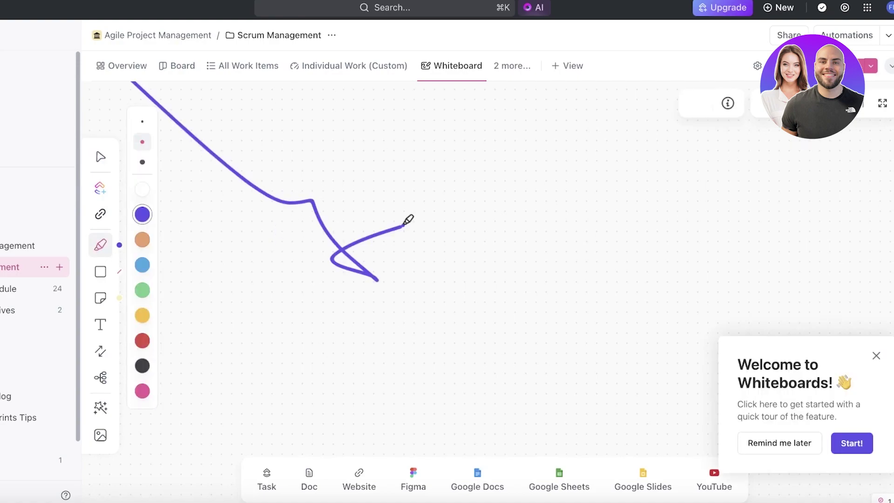
{"action": "left_click", "coordinate": [142, 391]}
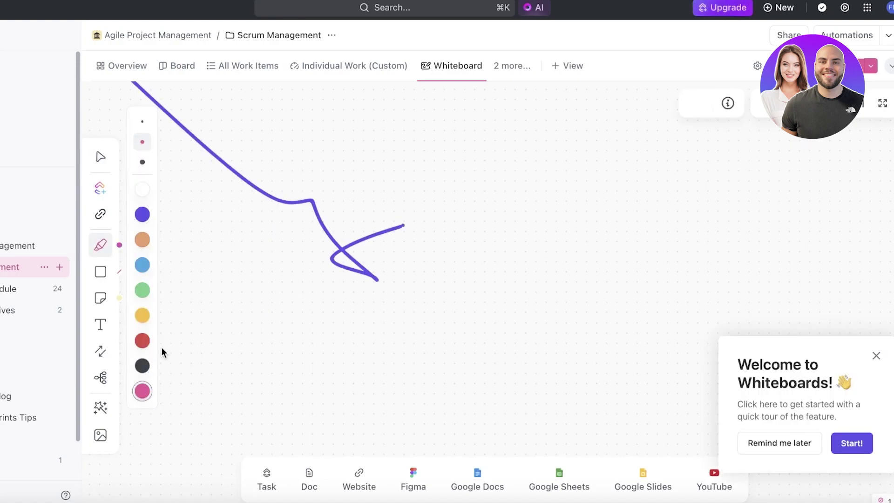
{"action": "left_click_drag", "start_coordinate": [232, 225], "coordinate": [303, 171]}
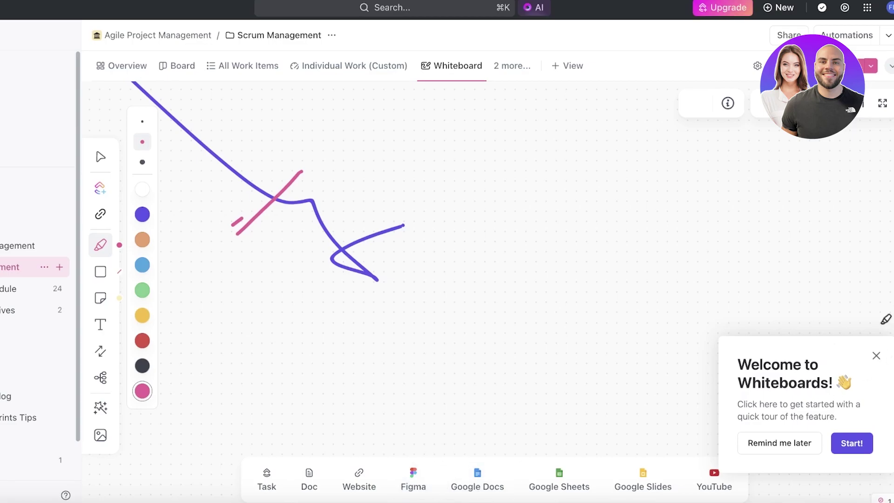
{"action": "left_click", "coordinate": [876, 355]}
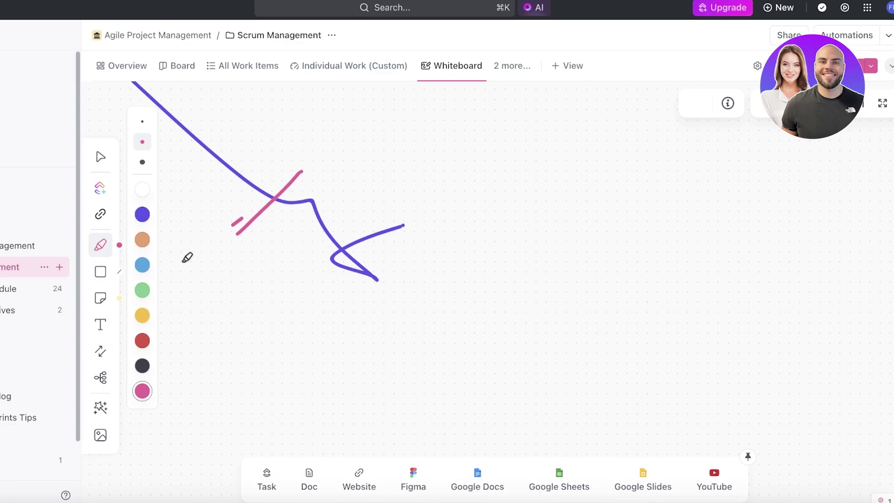
- Place an empty mind map node beside the whiteboard drawing and insert the recent 1-day PTO task as a card
{"action": "left_click", "coordinate": [100, 377]}
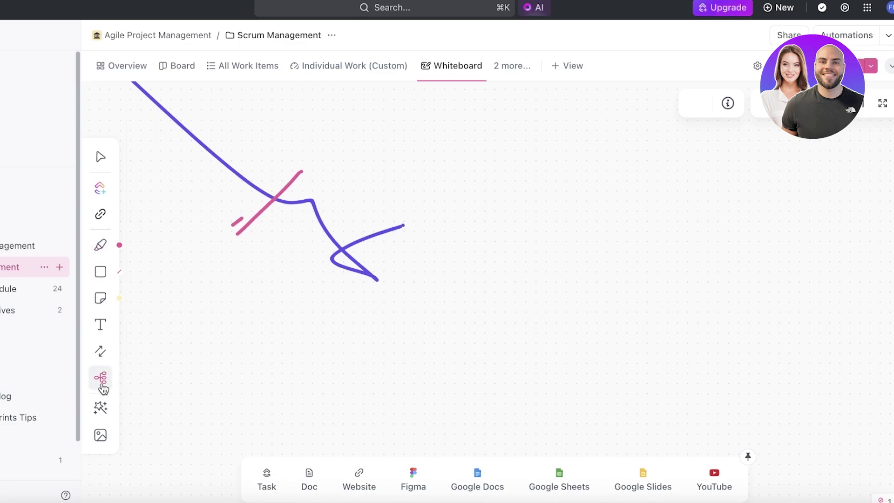
{"action": "left_click", "coordinate": [602, 233]}
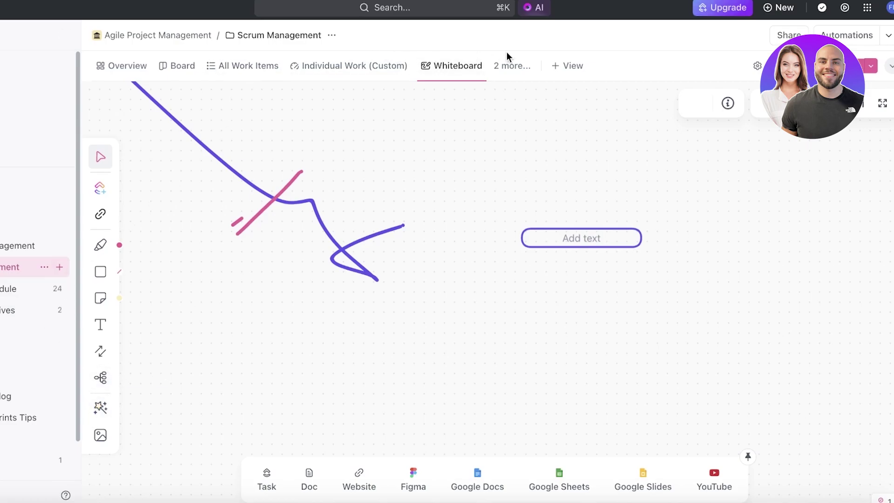
{"action": "left_click", "coordinate": [510, 66]}
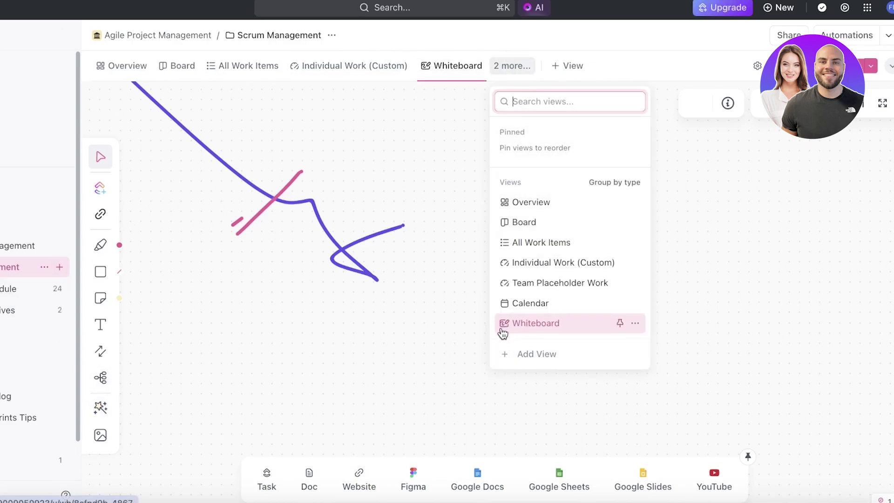
{"action": "left_click", "coordinate": [101, 189]}
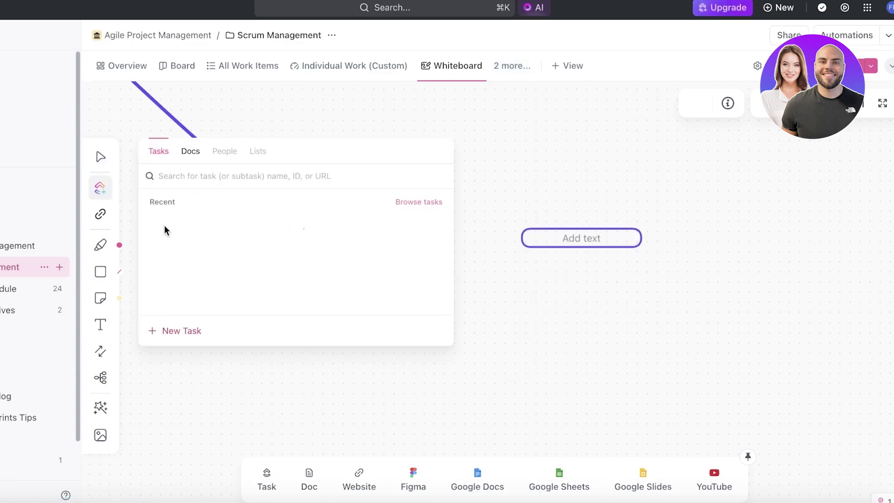
{"action": "left_click", "coordinate": [303, 234]}
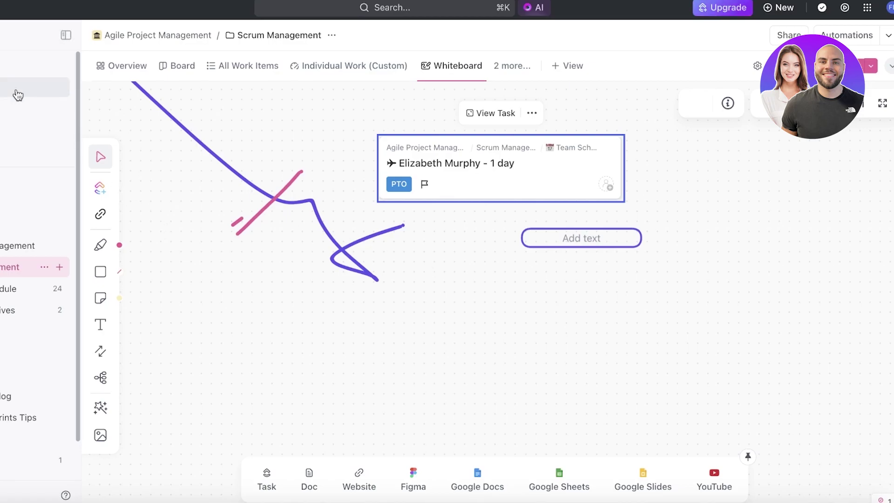
- Return to Home, open the AI writing assistant, and review its Sales and Success department tools
{"action": "left_click", "coordinate": [2, 67]}
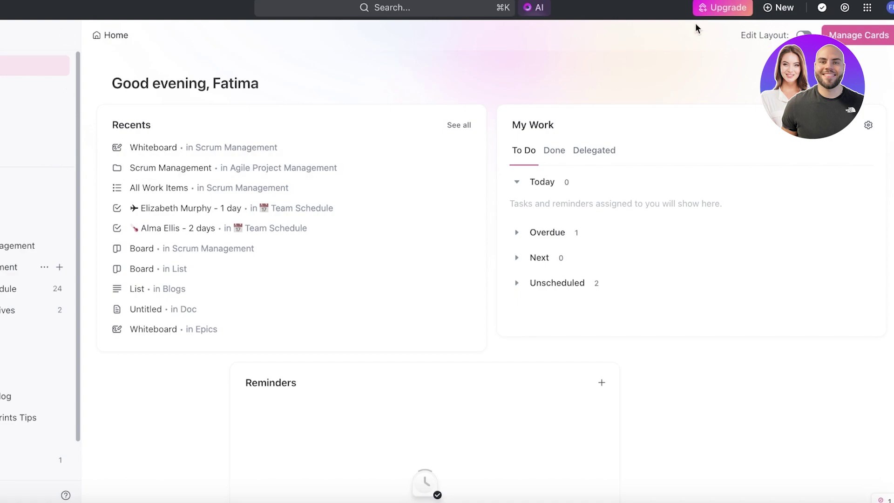
{"action": "left_click", "coordinate": [535, 14]}
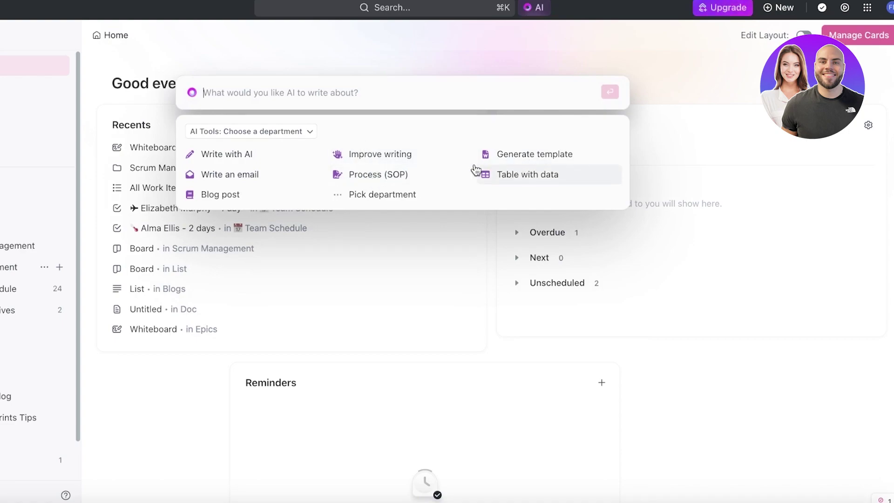
{"action": "left_click", "coordinate": [246, 133]}
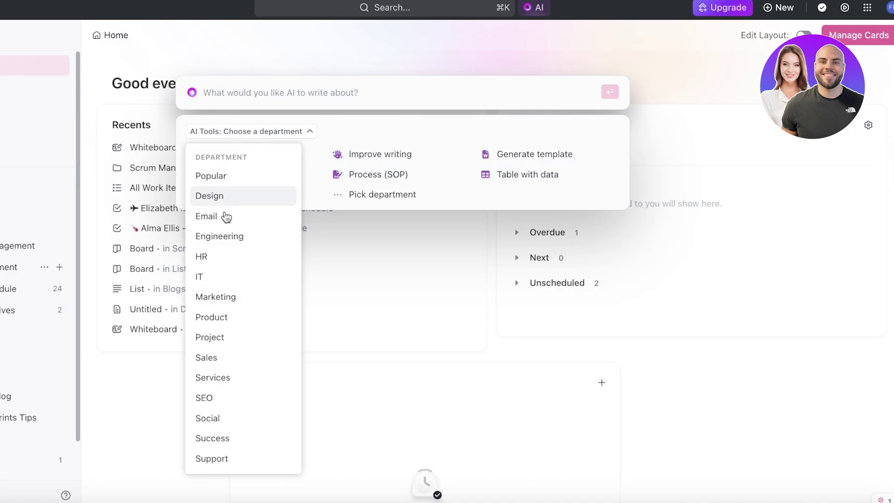
{"action": "left_click", "coordinate": [226, 362]}
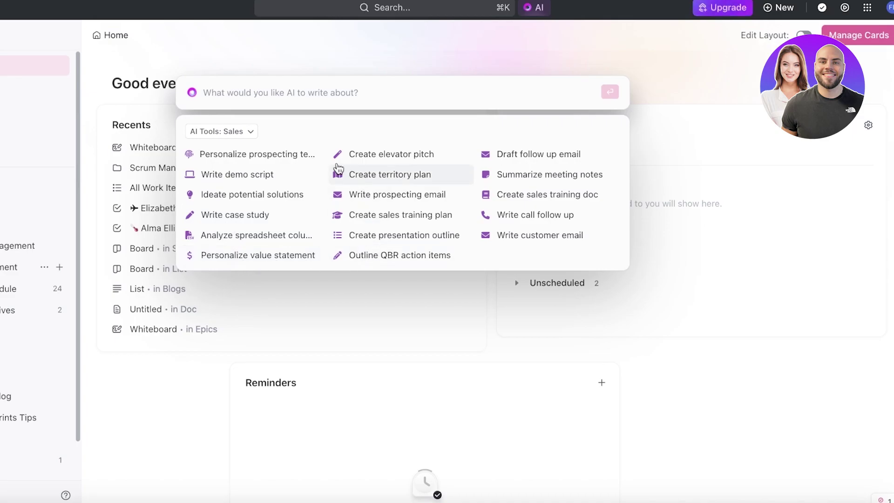
{"action": "left_click", "coordinate": [245, 131]}
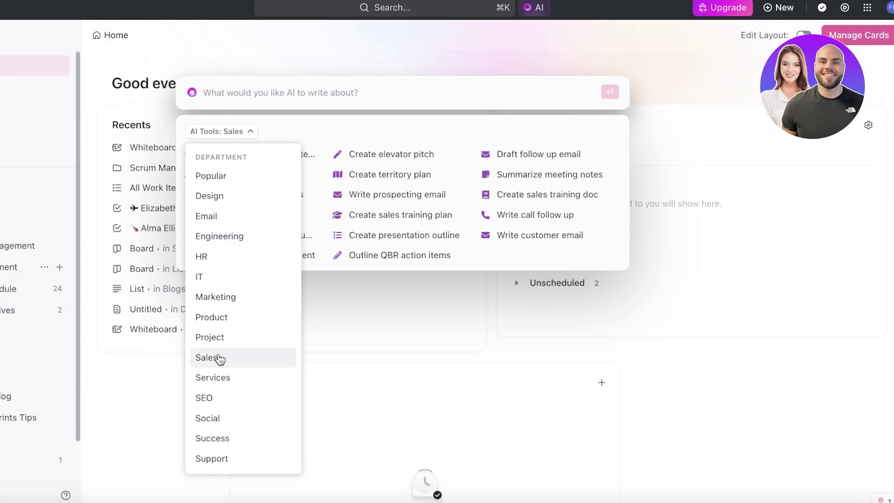
{"action": "left_click", "coordinate": [223, 437]}
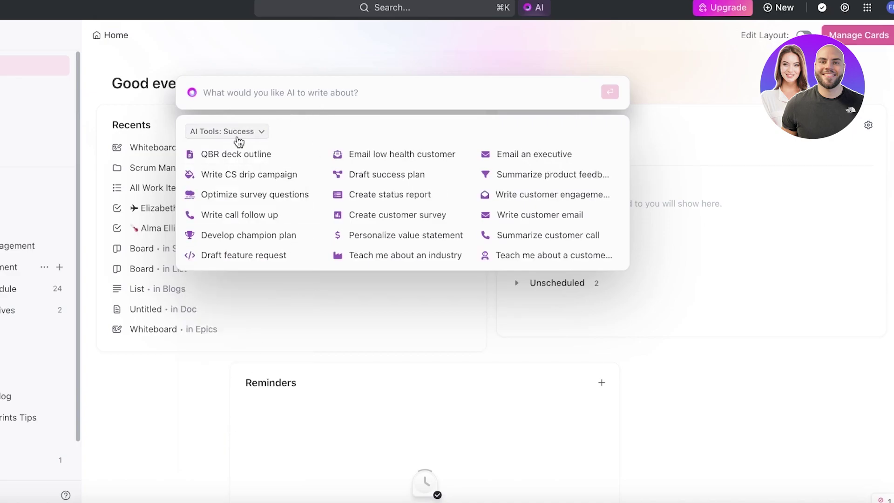
- Review the AI assistant's SEO, Support and Design department tools, and close the assistant
{"action": "left_click", "coordinate": [235, 132]}
{"action": "left_click", "coordinate": [231, 407]}
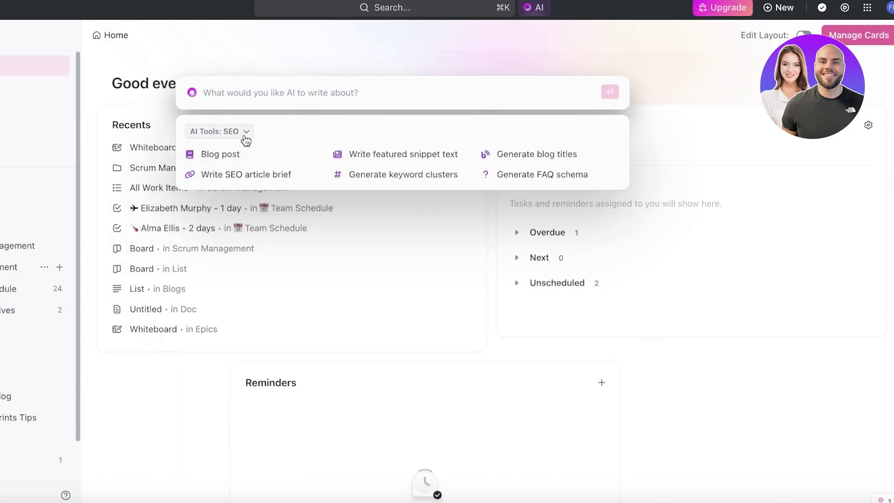
{"action": "left_click", "coordinate": [246, 132]}
{"action": "left_click", "coordinate": [266, 467]}
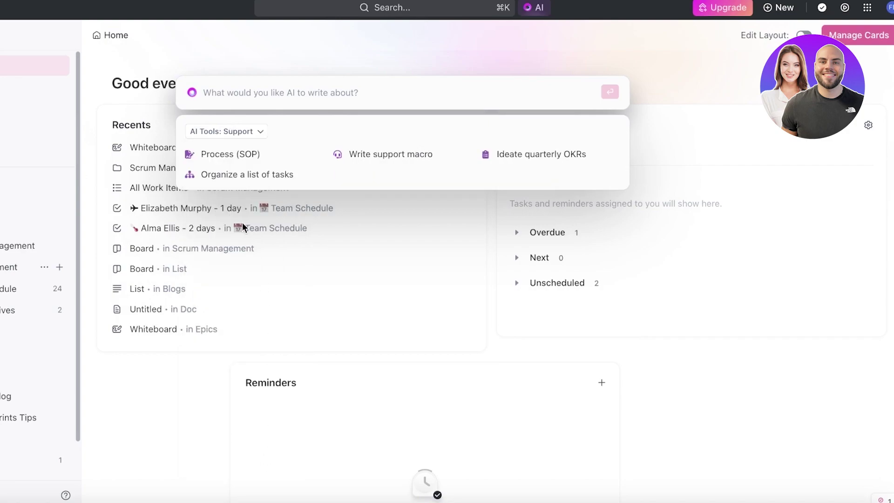
{"action": "left_click", "coordinate": [239, 136]}
{"action": "left_click", "coordinate": [228, 197]}
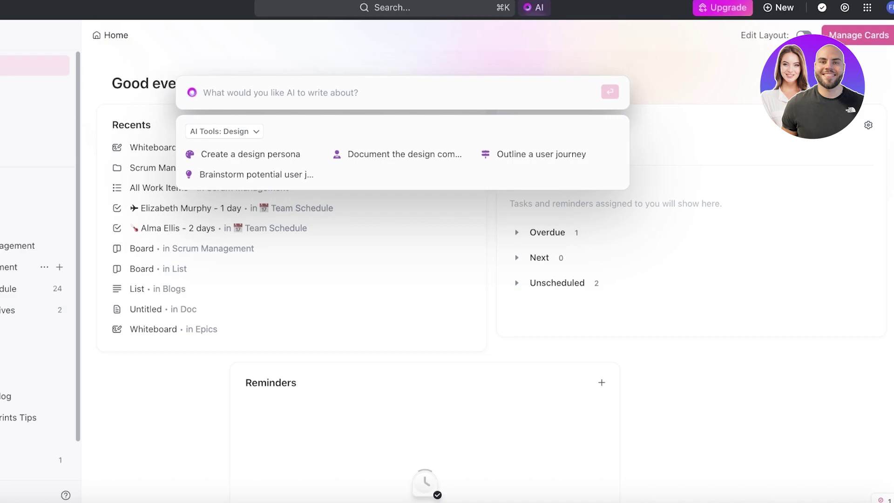
{"action": "key", "text": "Escape"}
- Open the 2-week sick leave task in the Team Schedule list and bring up Write with AI for its description
{"action": "left_click", "coordinate": [203, 227]}
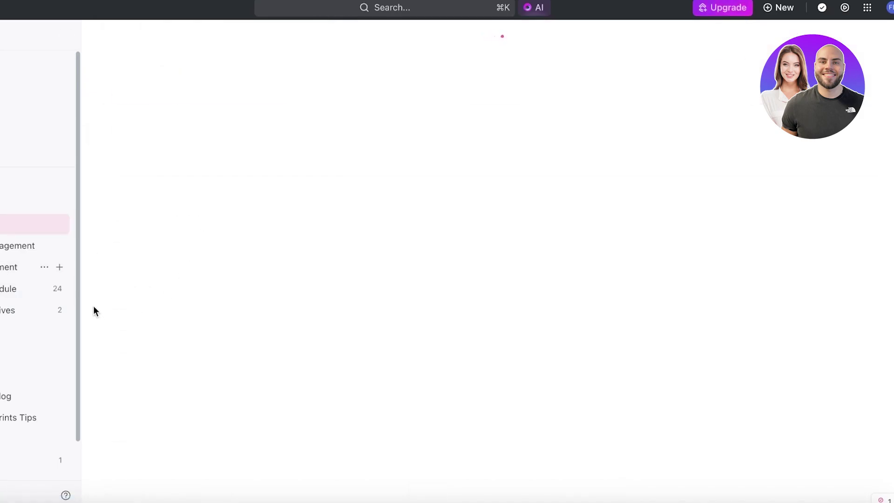
{"action": "left_click", "coordinate": [225, 239]}
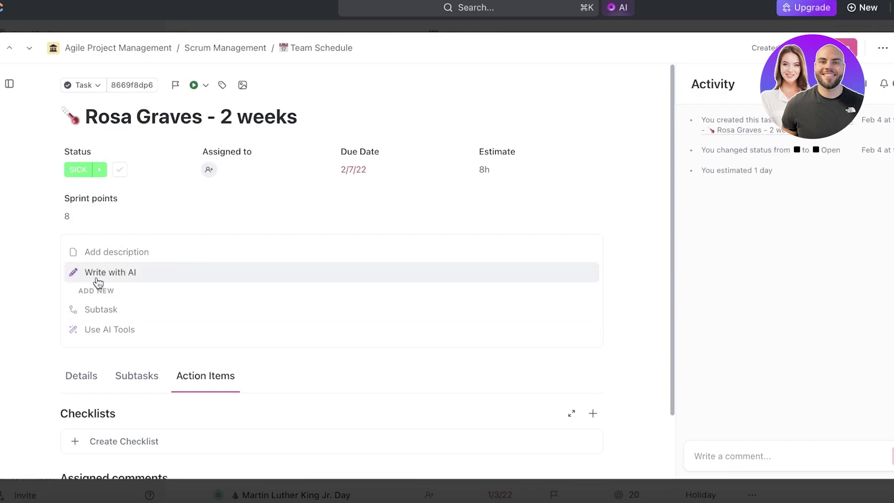
{"action": "left_click", "coordinate": [100, 278]}
- Examine the Write with AI form's talking points, tone of voice and creativity choices, and close the task
{"action": "scroll", "coordinate": [112, 278], "scroll_direction": "down", "scroll_amount": 2}
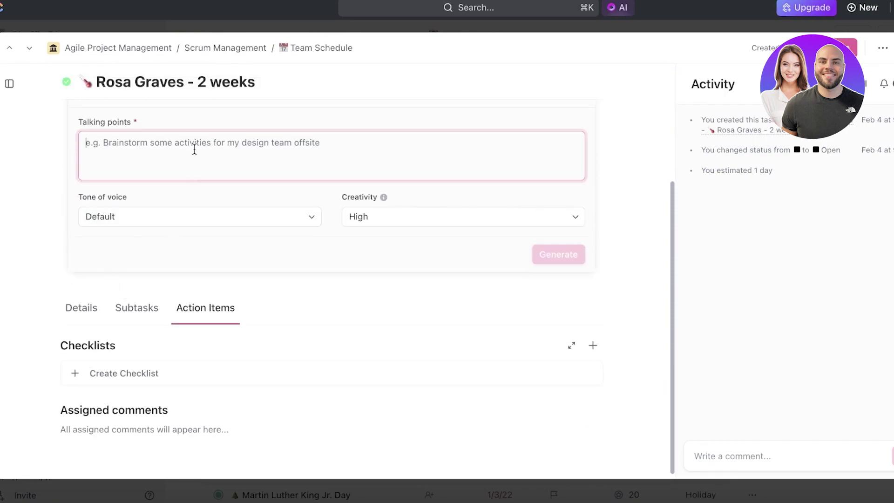
{"action": "scroll", "coordinate": [195, 145], "scroll_direction": "up", "scroll_amount": 5}
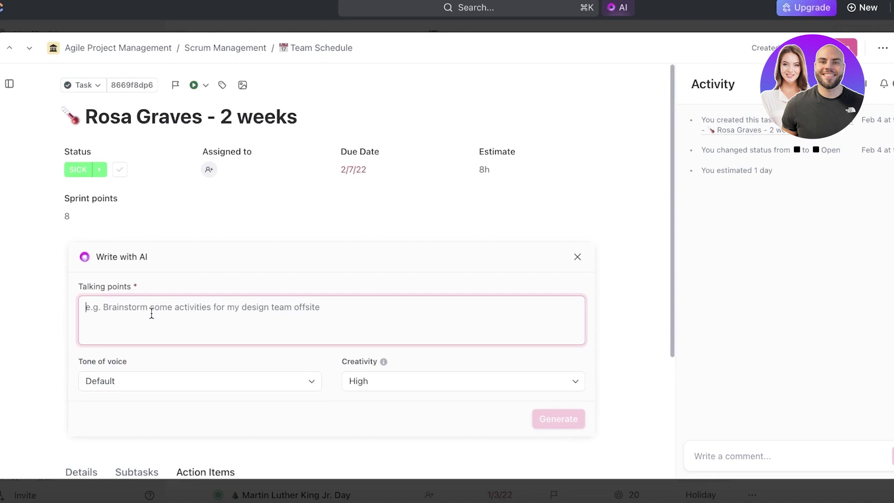
{"action": "scroll", "coordinate": [152, 315], "scroll_direction": "down", "scroll_amount": 1}
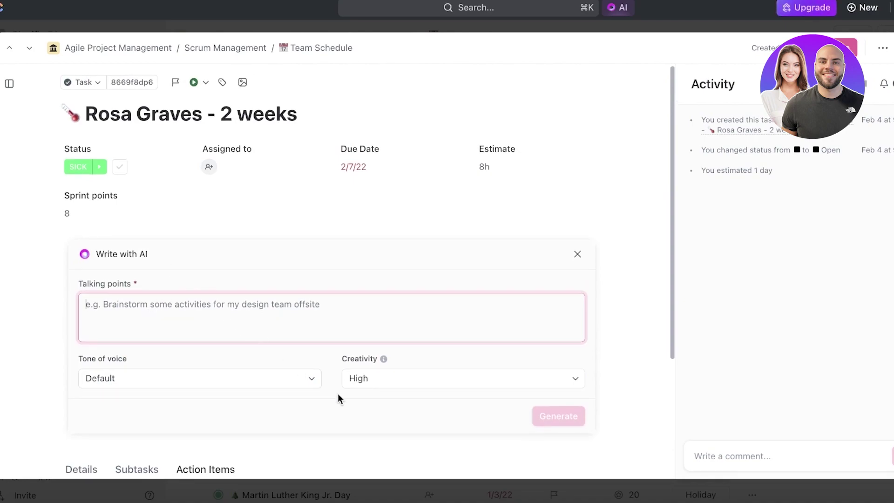
{"action": "left_click", "coordinate": [362, 385]}
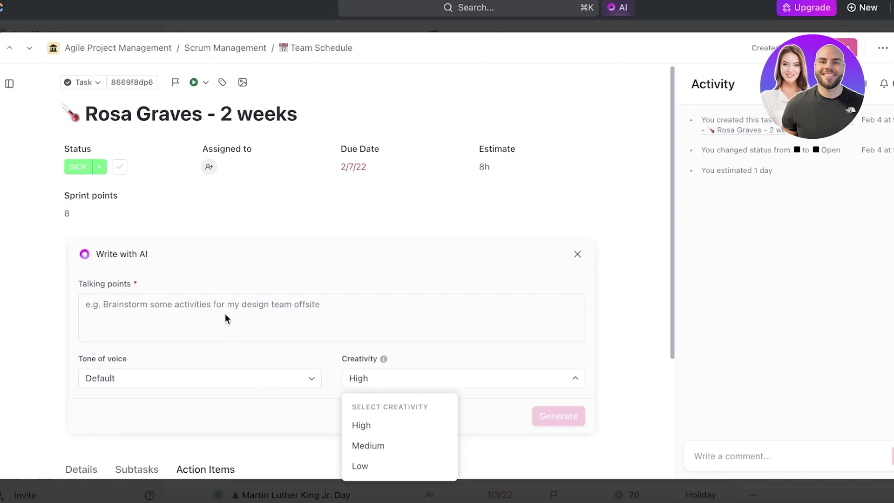
{"action": "scroll", "coordinate": [225, 318], "scroll_direction": "down", "scroll_amount": 4}
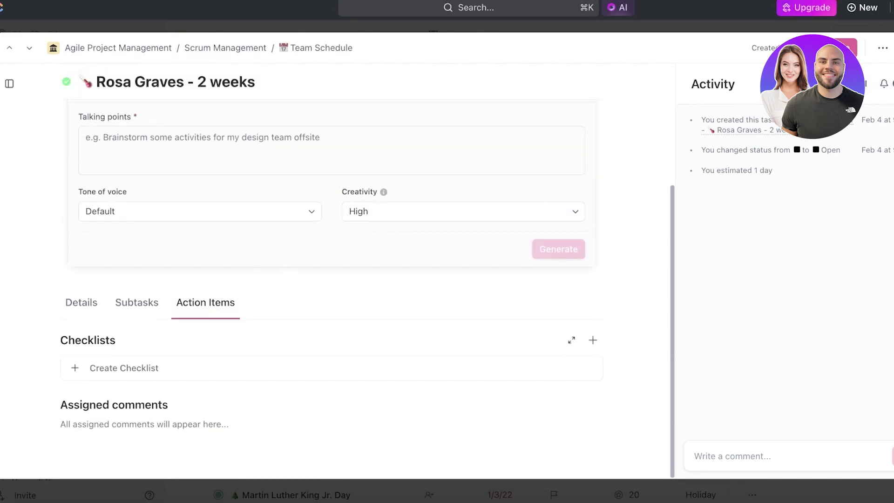
{"action": "key", "text": "Escape"}
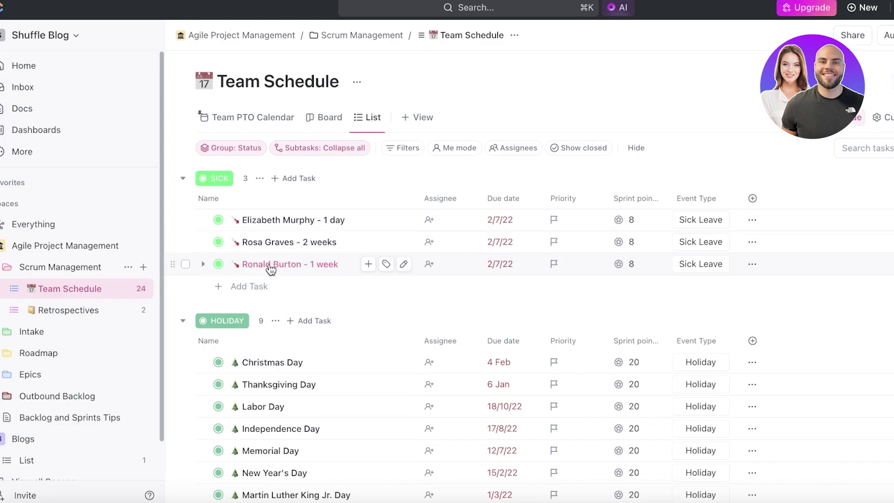